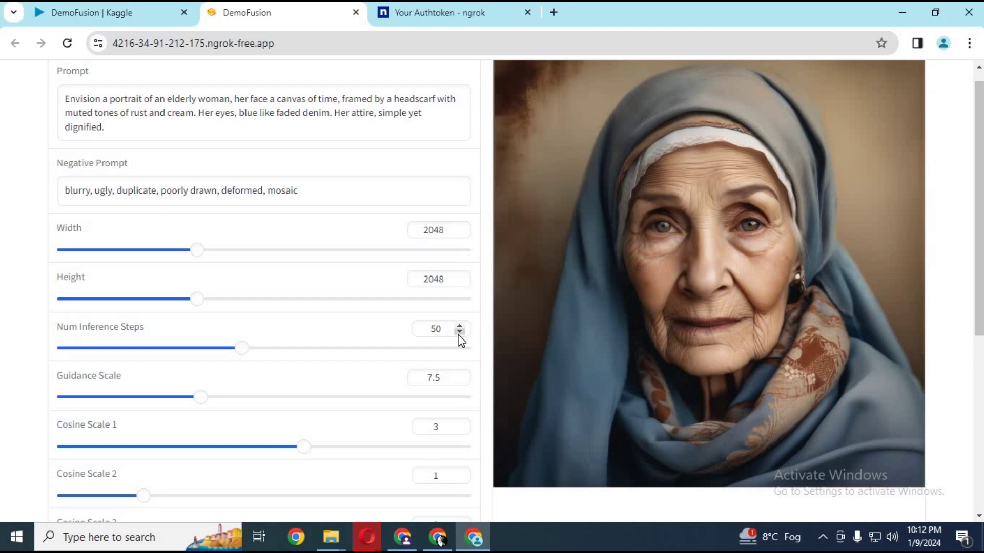
Sweep the comparison divider left to right across the 2048×2048 elderly-woman portrait.
drag(580, 341, 708, 336)
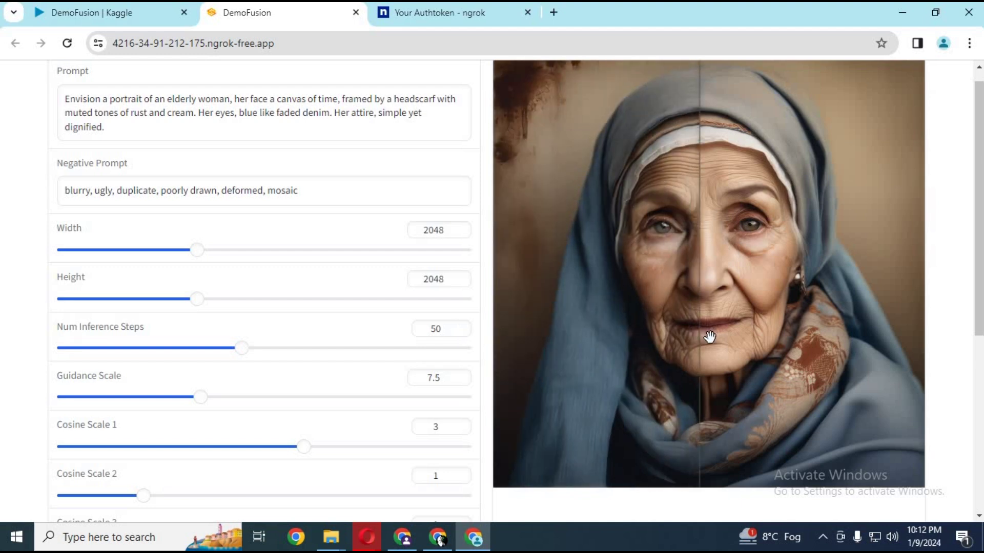
drag(793, 338, 914, 343)
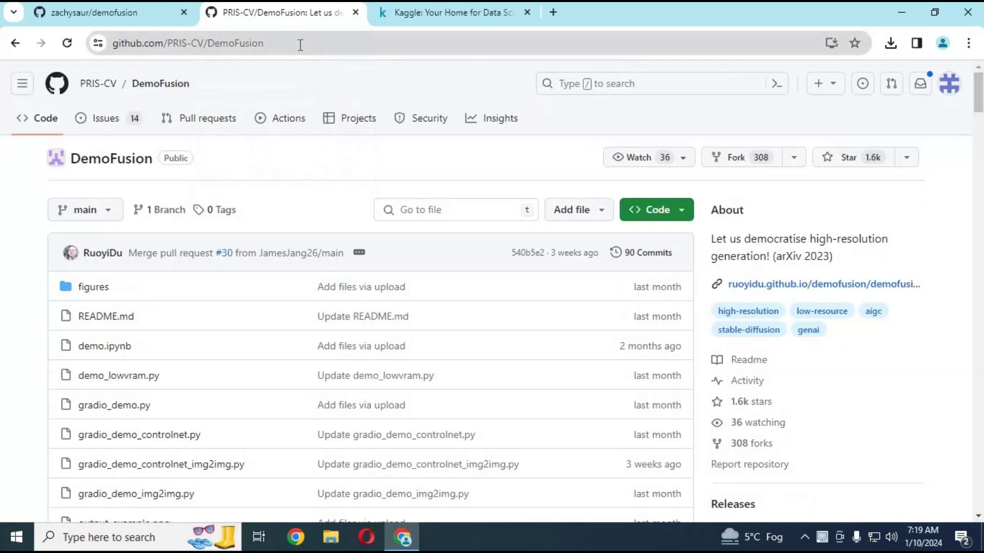
Select the PRIS-CV/DemoFusion address, then scroll the README down to the Gradio demos and back to Usage.
click(277, 44)
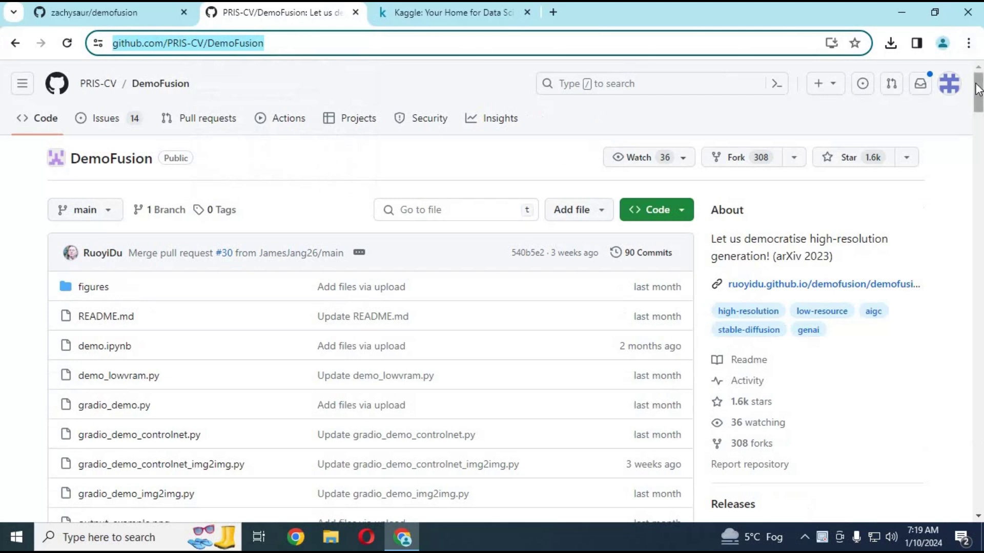
drag(979, 91, 977, 468)
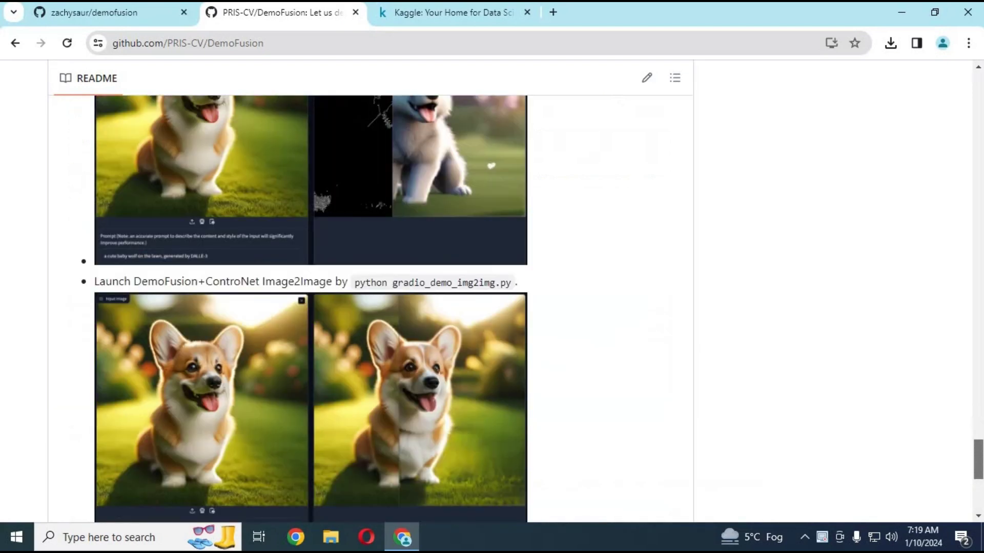
scroll(532, 309, up, 3)
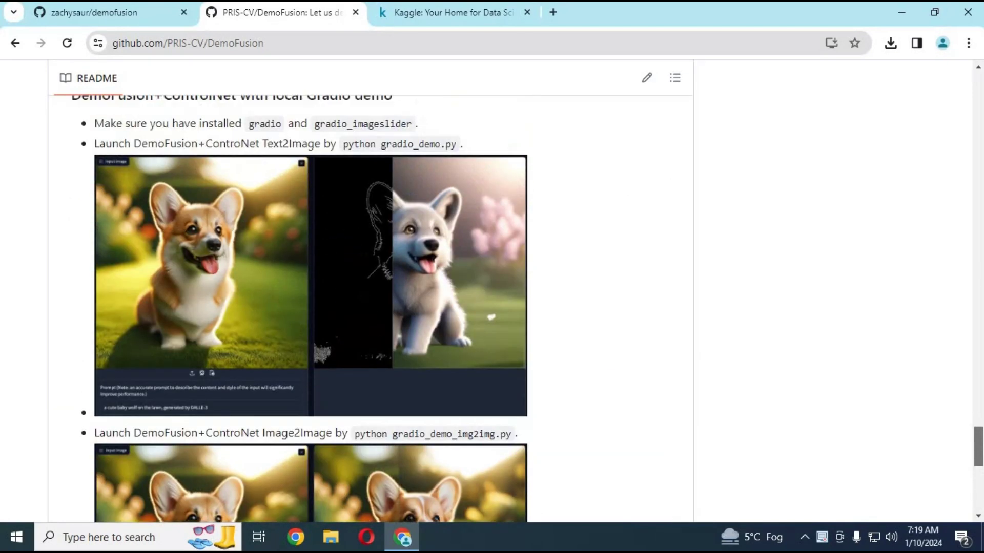
scroll(527, 309, down, 4)
scroll(528, 310, up, 10)
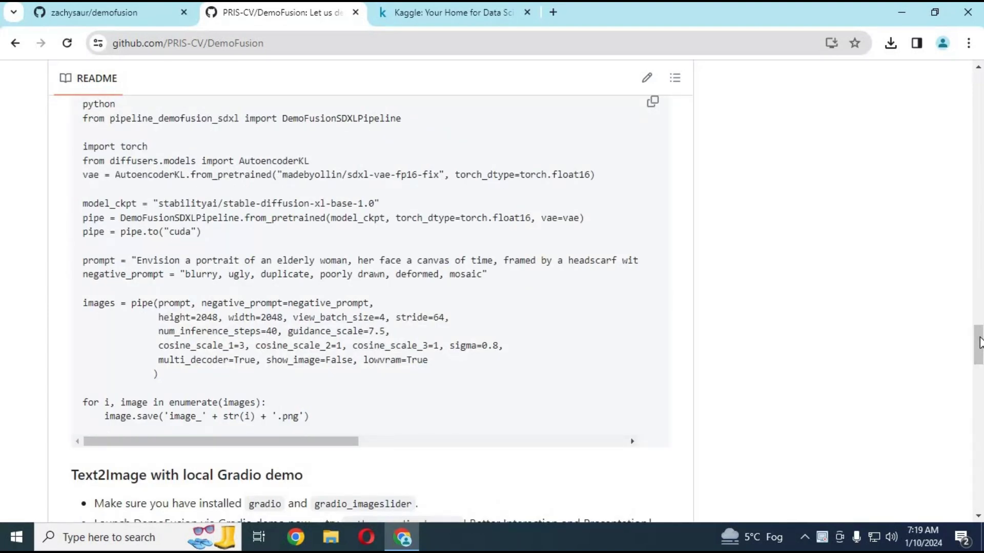
drag(979, 336, 971, 223)
Look over the zachysaur/demofusion repository with demofusion.ipynb and img2img.ipynb, then go to Kaggle home.
click(105, 15)
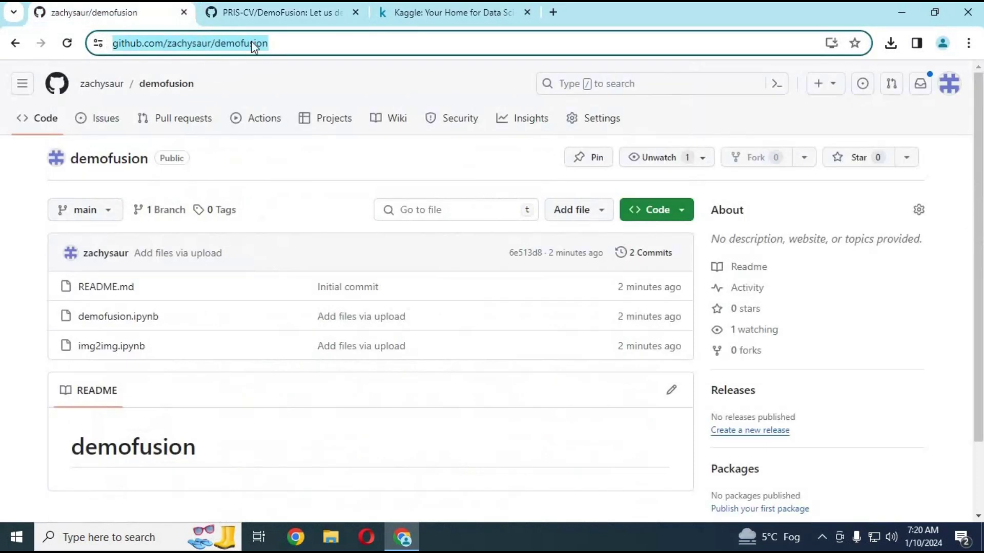
double_click(251, 43)
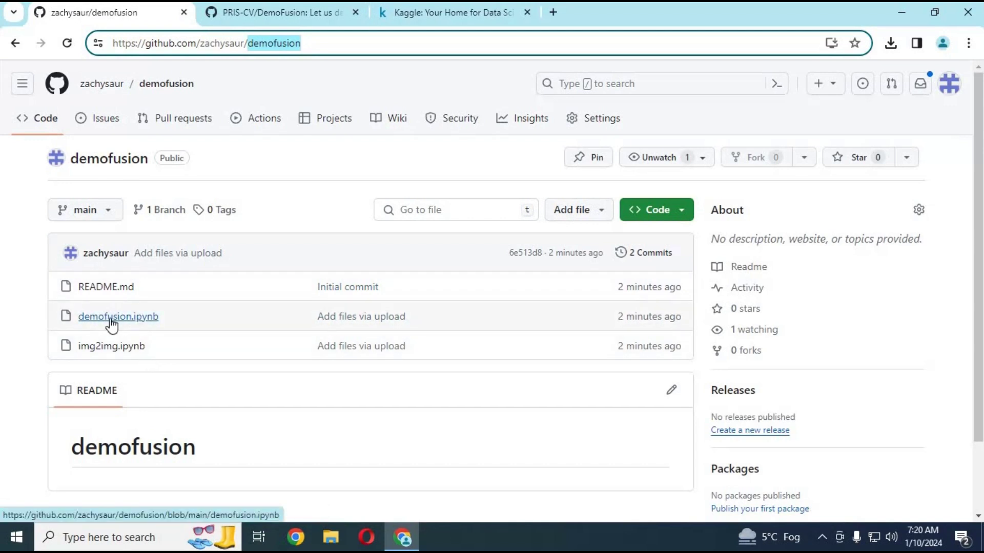
click(438, 17)
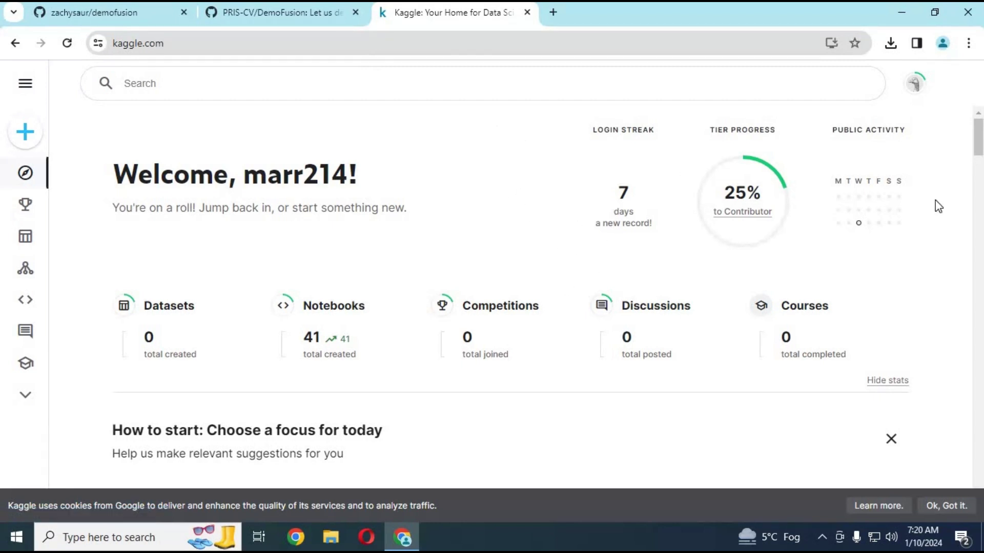
Create a new Kaggle notebook and import demofusion.ipynb into it, replacing the starter code.
click(31, 133)
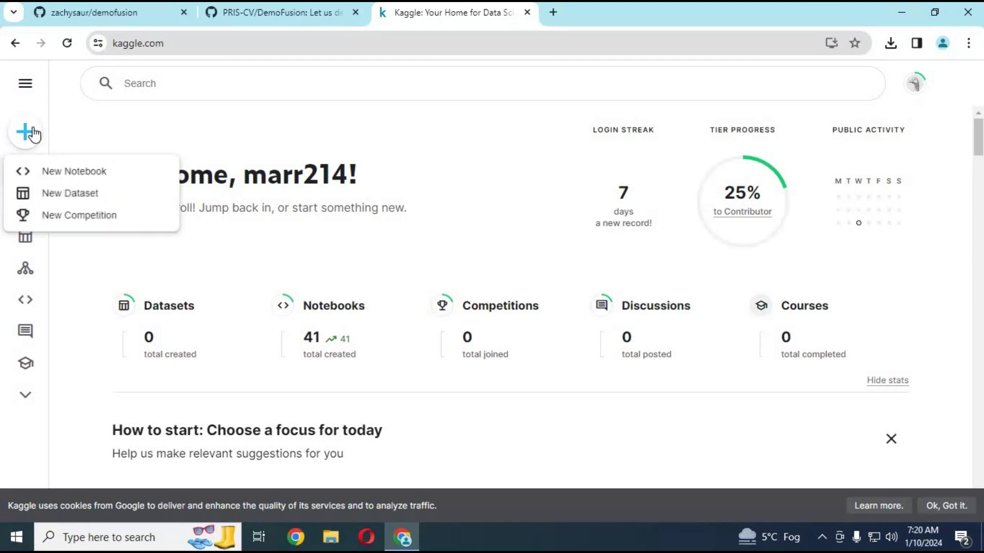
click(94, 172)
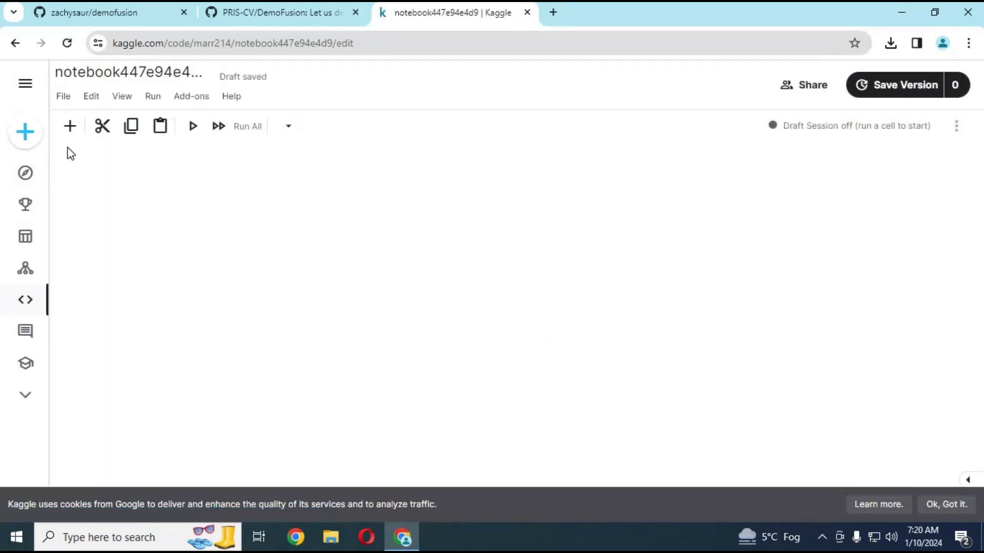
click(61, 97)
click(129, 147)
click(720, 393)
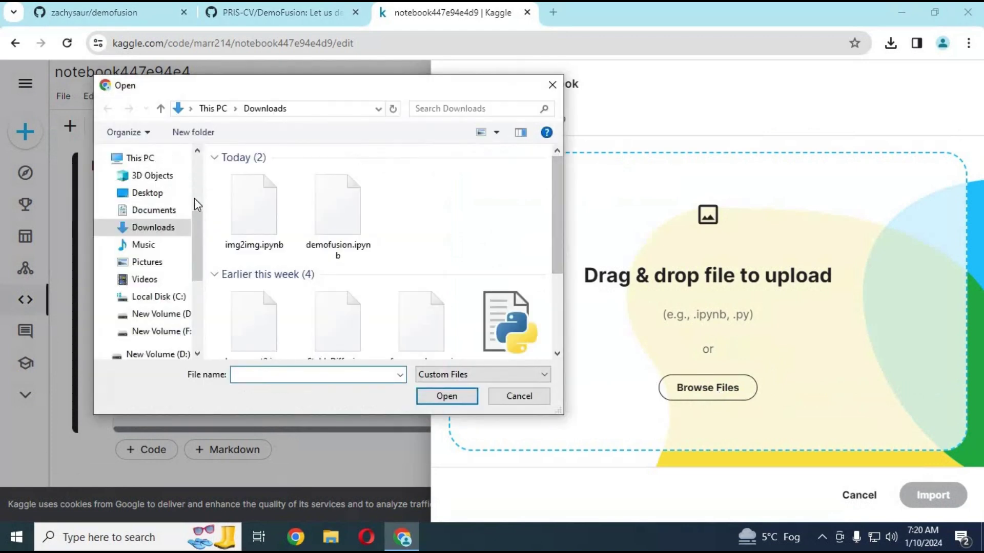
double_click(351, 220)
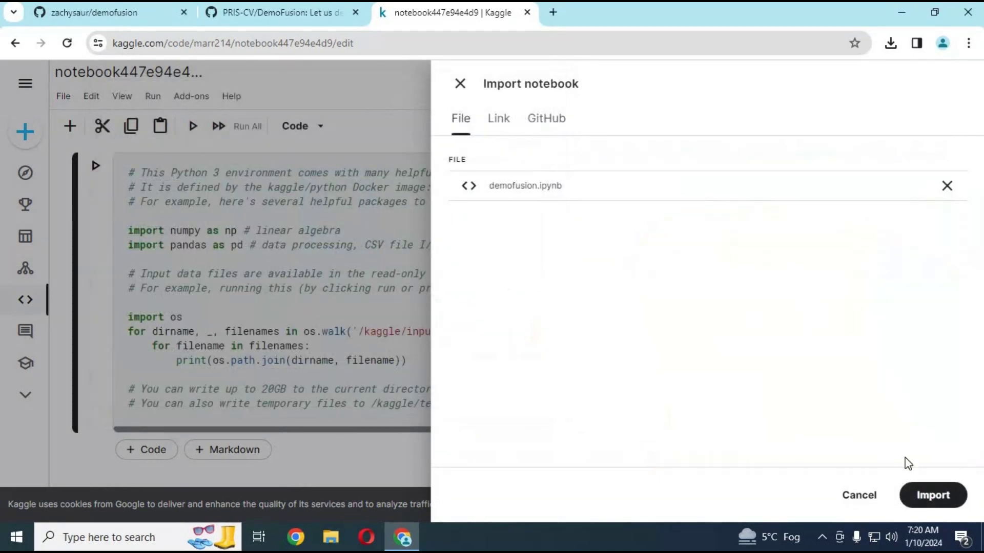
click(923, 494)
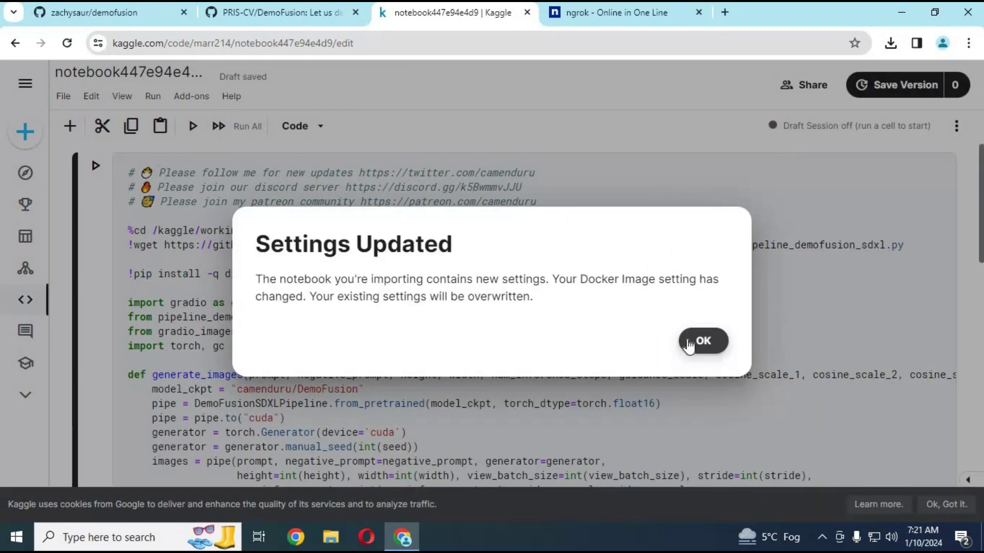
click(703, 341)
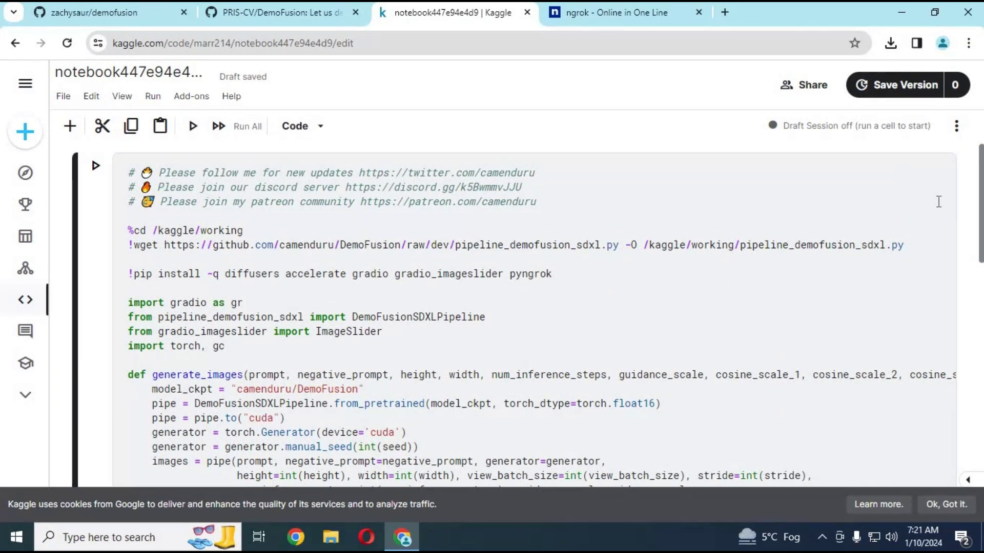
Set the notebook accelerator to GPU T4 x2 and start the session.
click(957, 126)
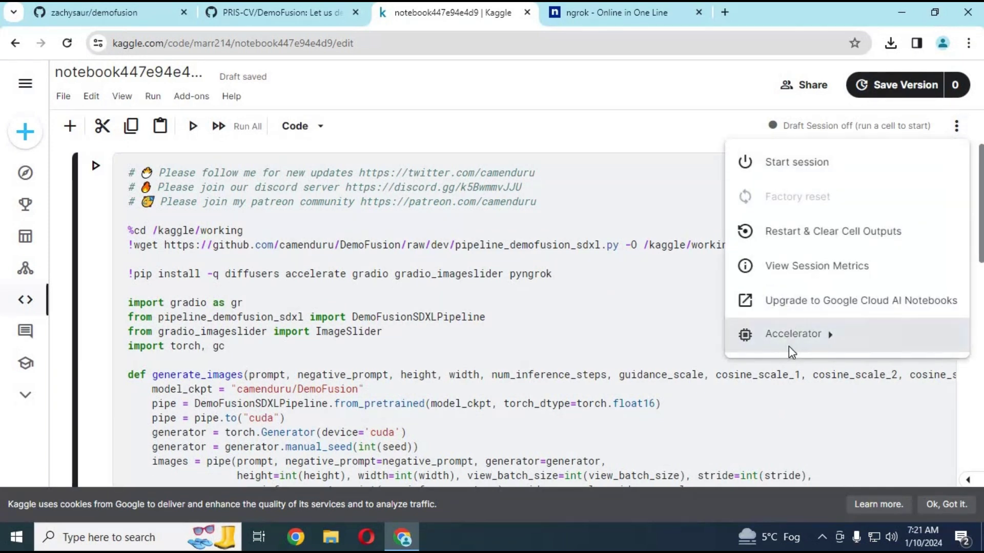
mouse_move(788, 346)
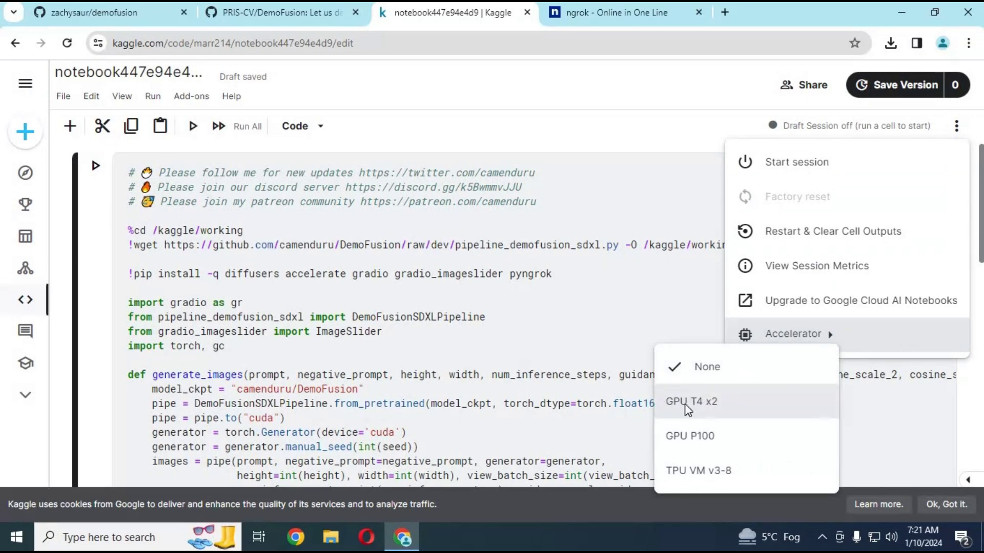
click(694, 405)
click(668, 363)
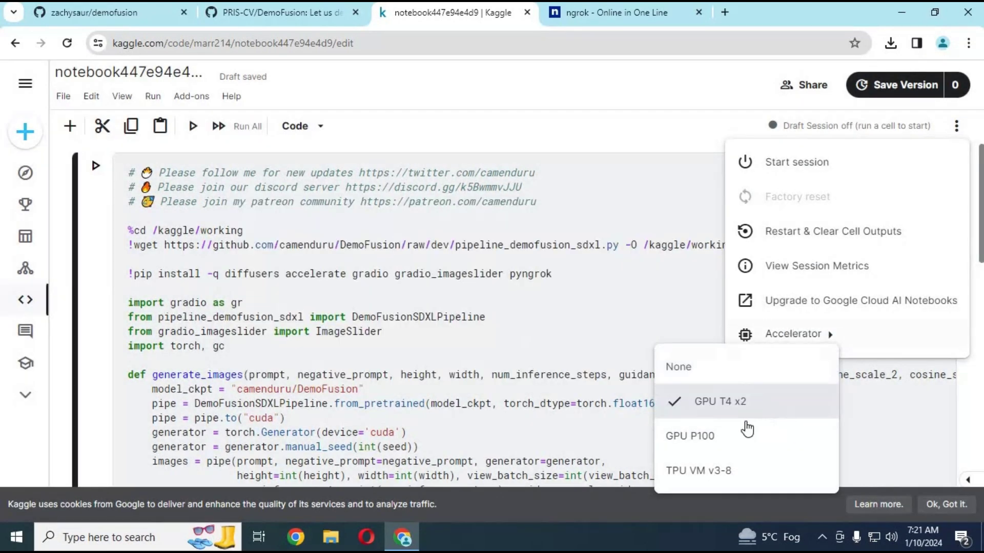
click(819, 169)
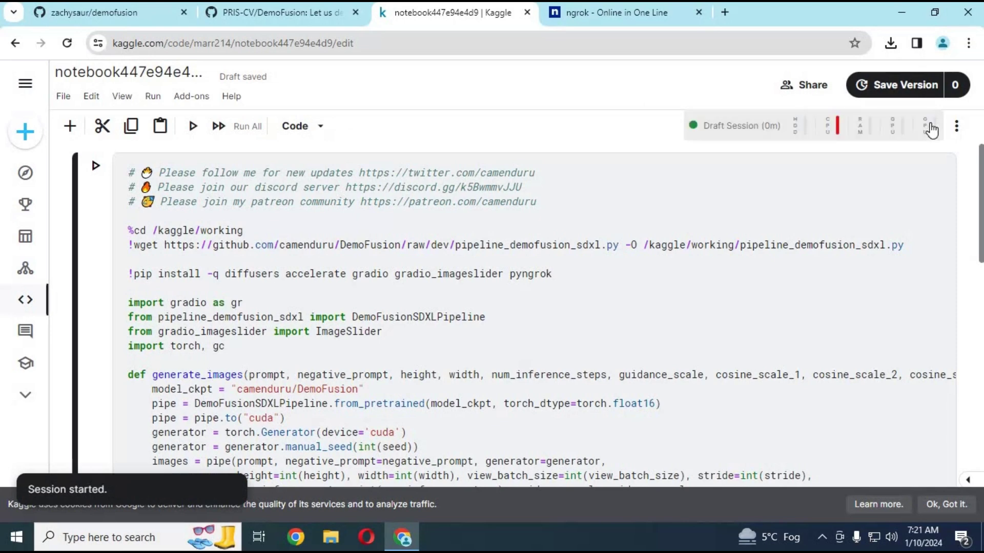
click(595, 12)
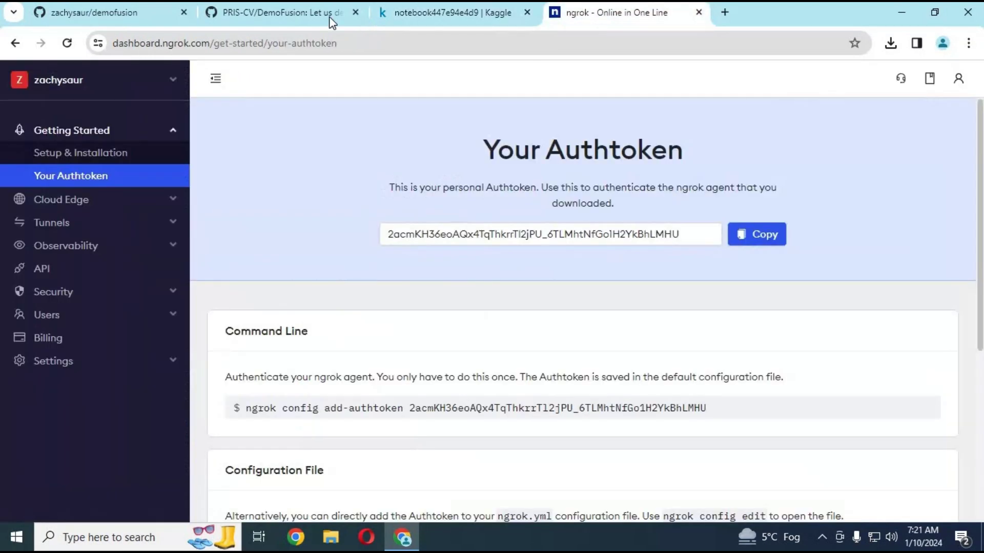
Copy the ngrok authtoken from the ngrok authtoken page.
click(186, 47)
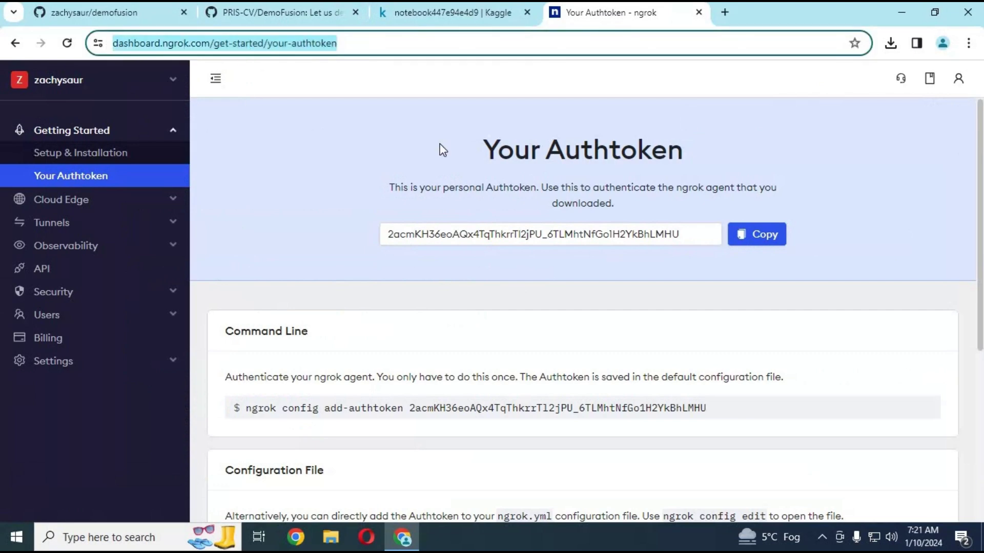
click(751, 235)
click(303, 12)
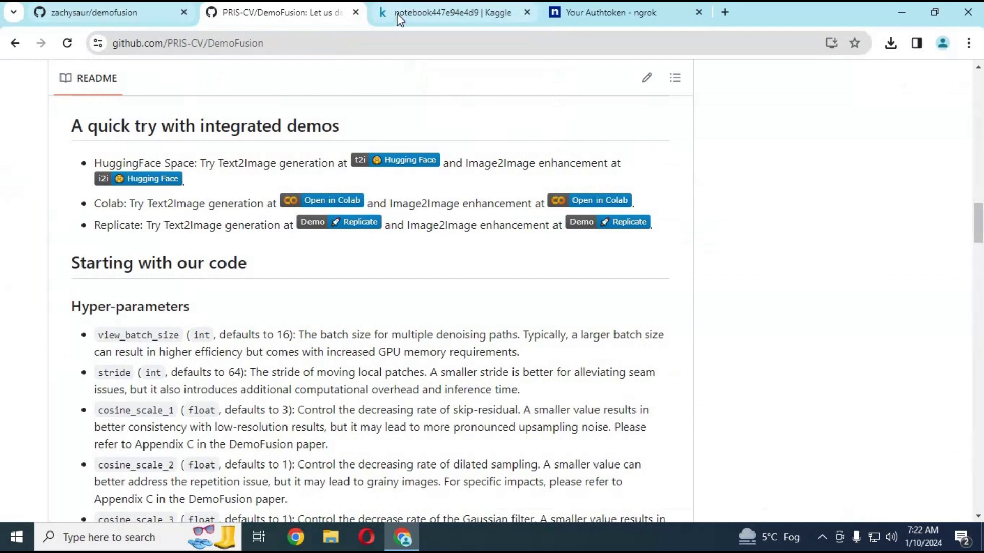
click(410, 15)
Paste the authtoken over NGROK_TOKEN_HERE in the auth_token line and run the DemoFusion cell.
scroll(980, 297, down, 10)
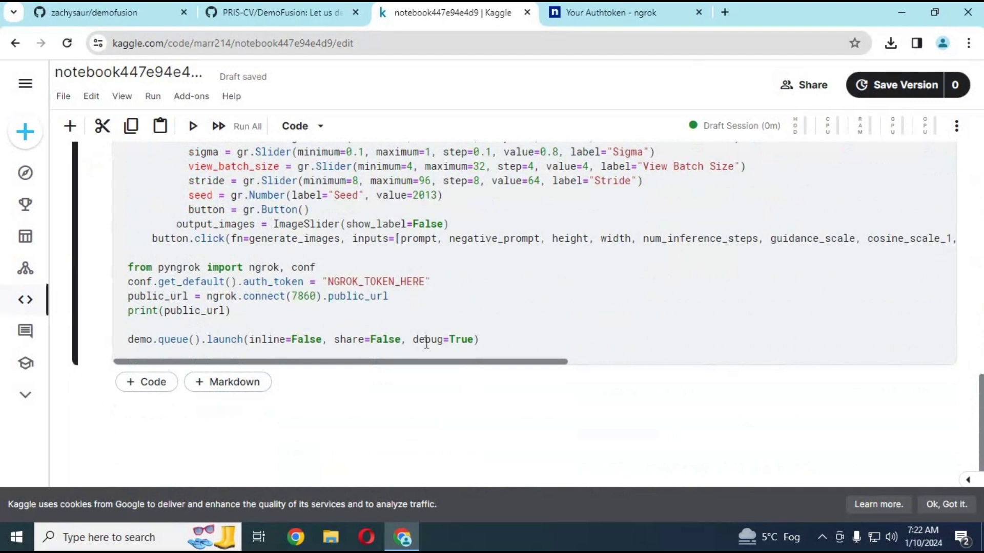
drag(425, 282, 329, 282)
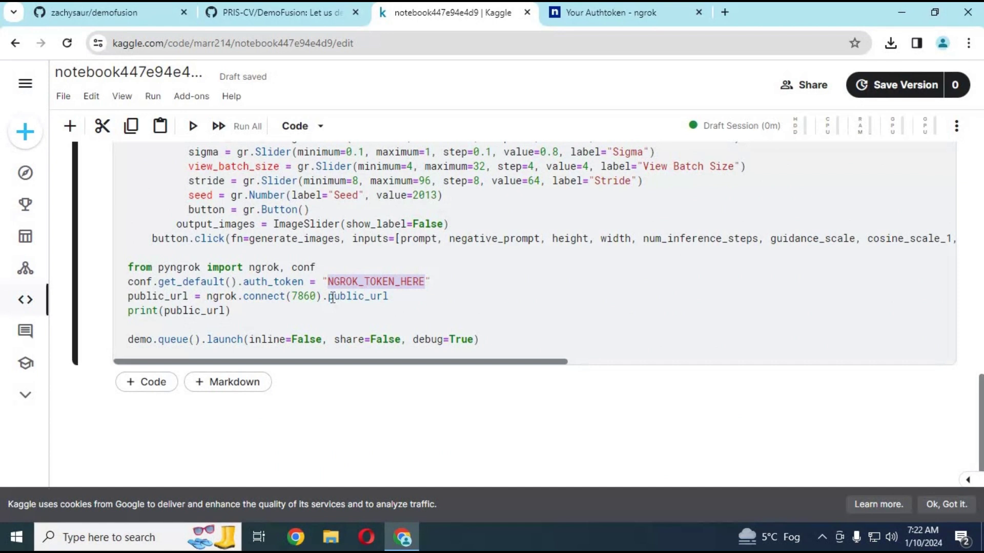
key(ctrl+v)
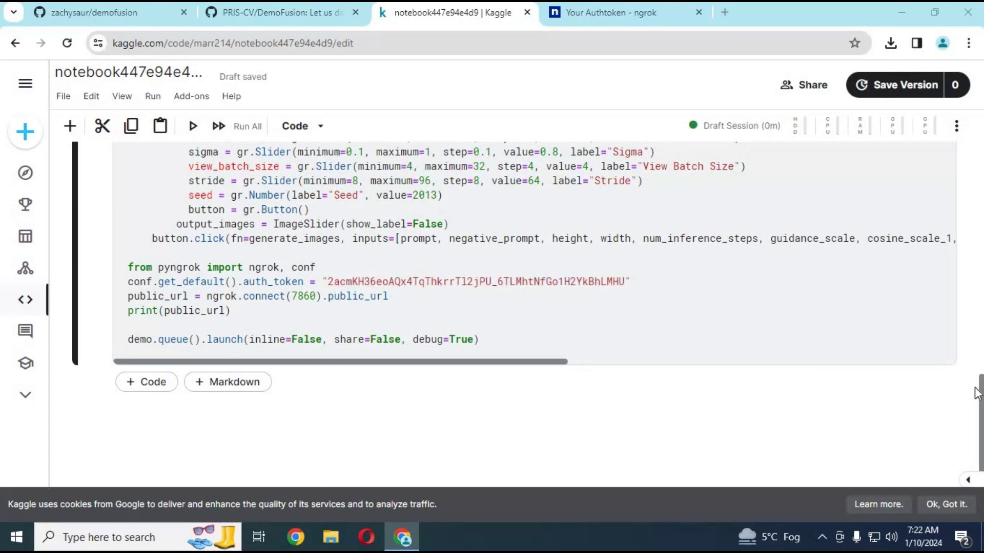
drag(979, 405, 976, 131)
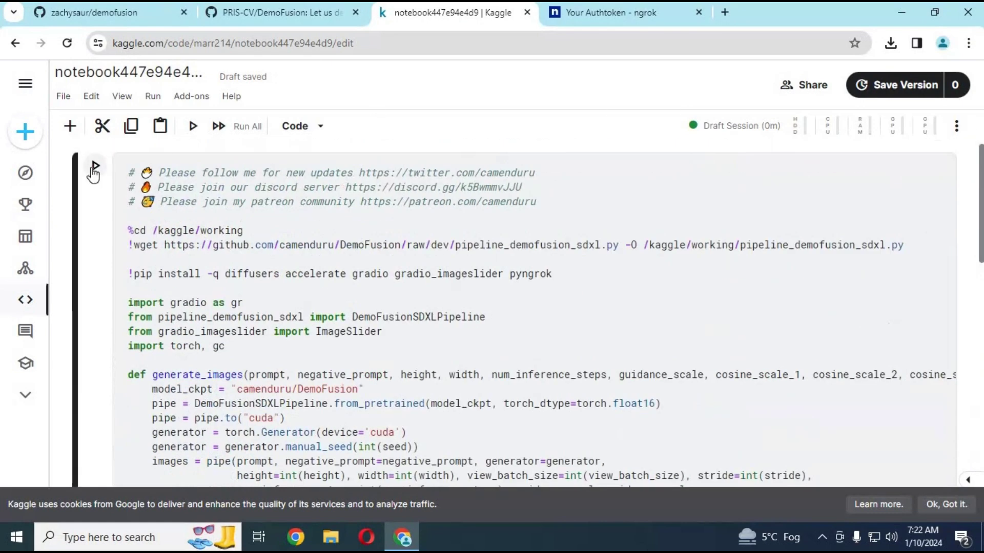
click(95, 166)
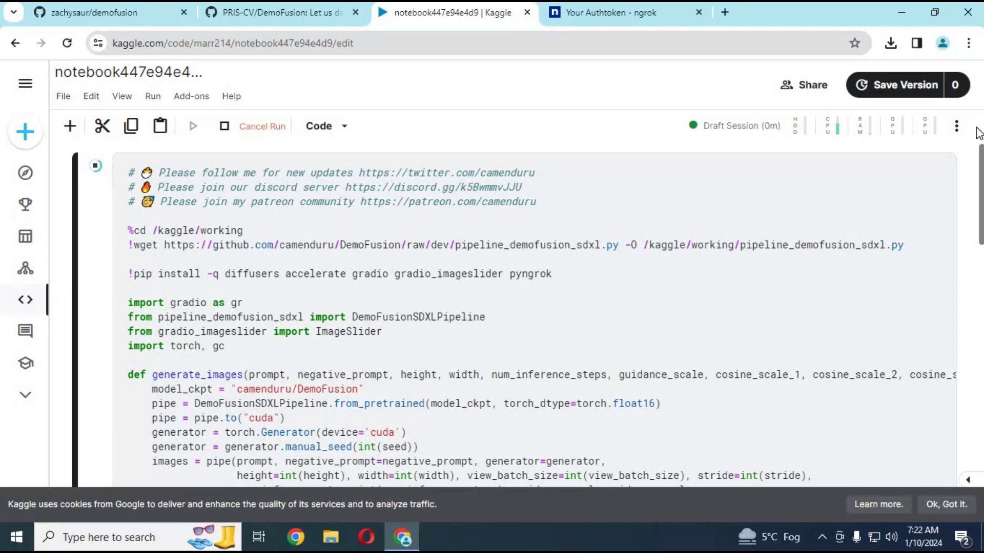
Scroll the running cell's output down to the pip dependency-conflict warnings.
click(980, 403)
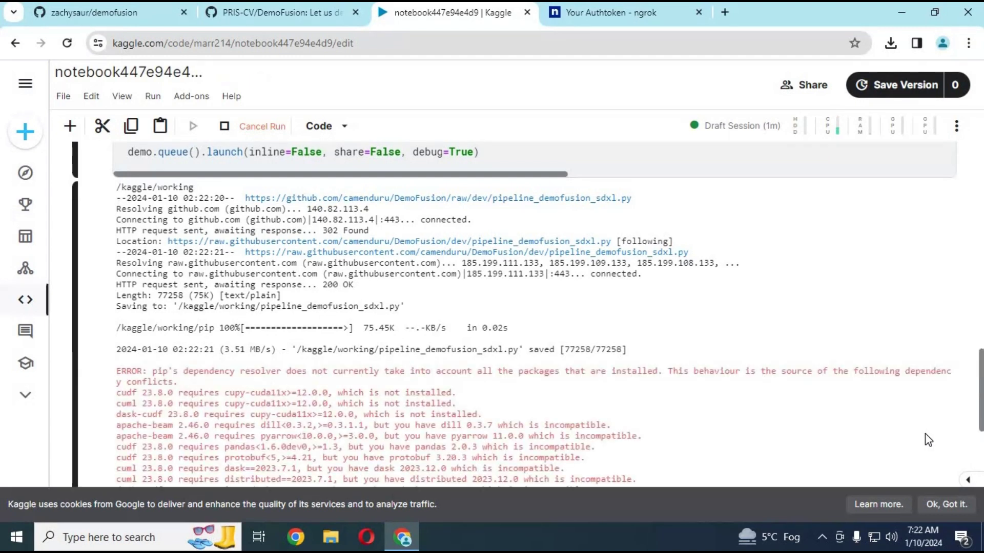
mouse_move(978, 433)
mouse_down()
mouse_move(972, 395)
mouse_move(976, 451)
mouse_move(981, 428)
mouse_up()
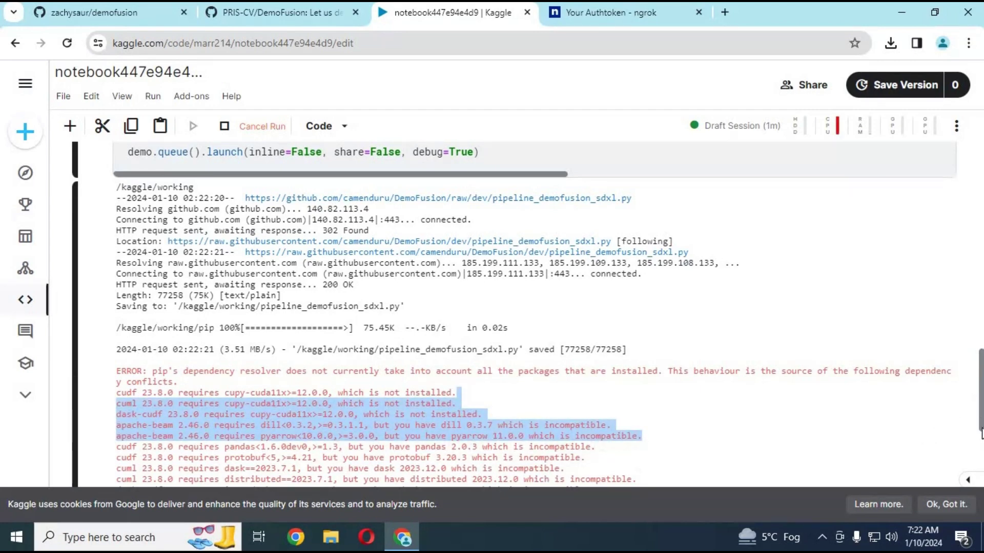
scroll(980, 433, down, 5)
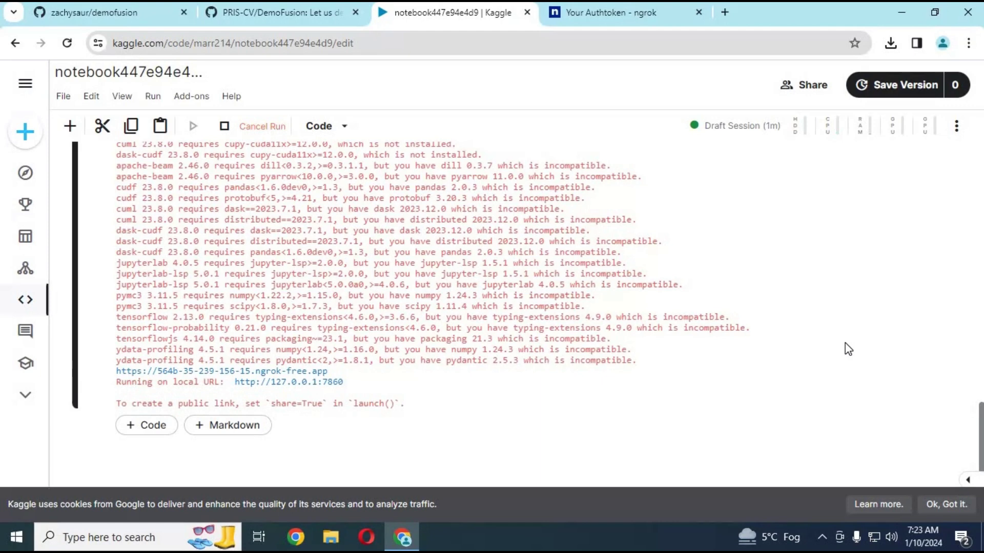
Open the DemoFusion app via the ngrok URL and change 'elderly' to 'middle aged' in the prompt.
click(282, 372)
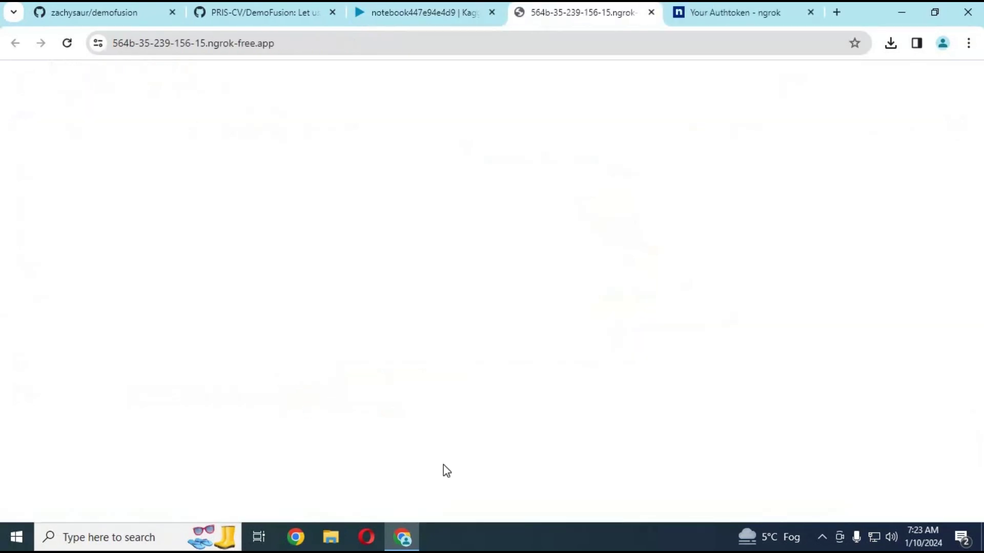
click(147, 312)
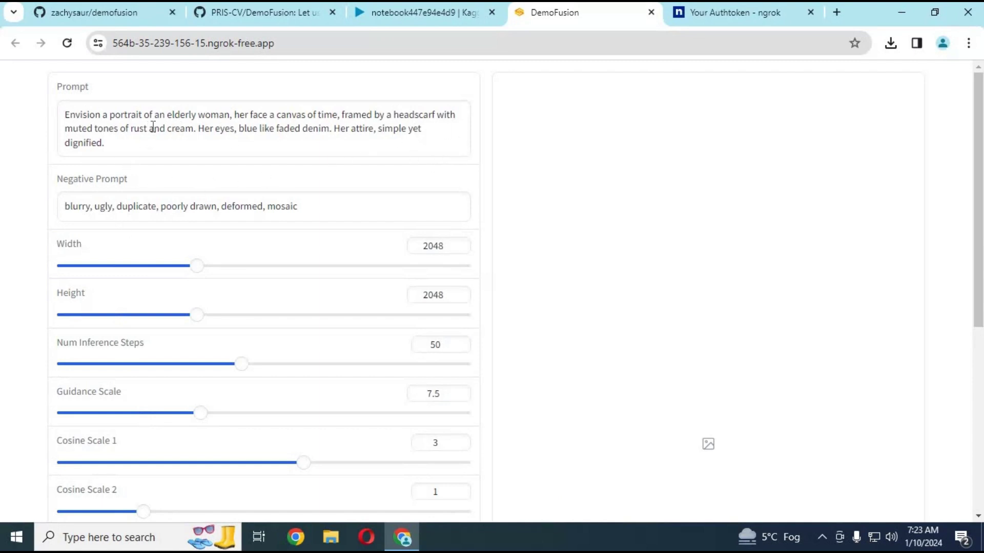
click(196, 115)
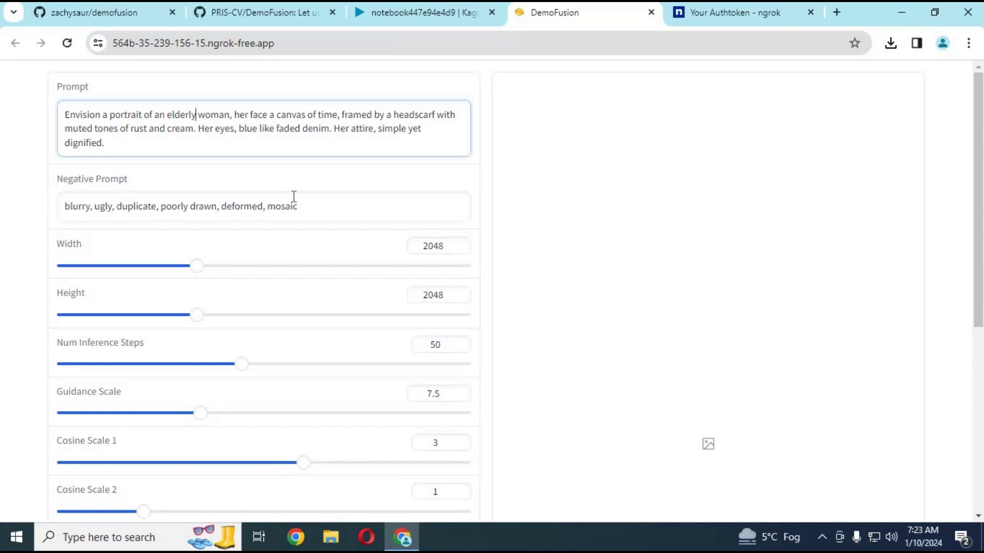
key(BackSpace)
key(BackSpace)
key(BackSpace)
key(BackSpace)
key(BackSpace)
key(BackSpace)
key(BackSpace)
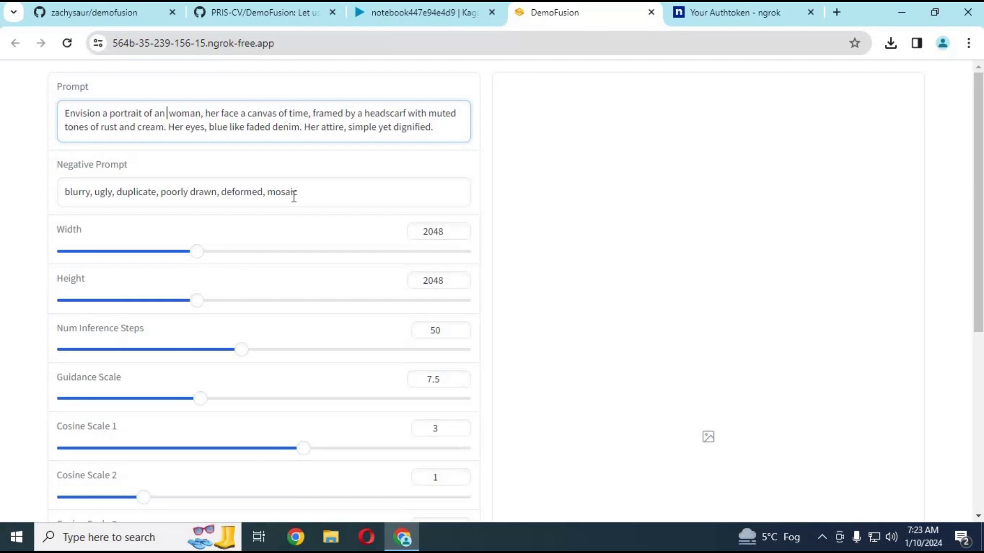
text(middl)
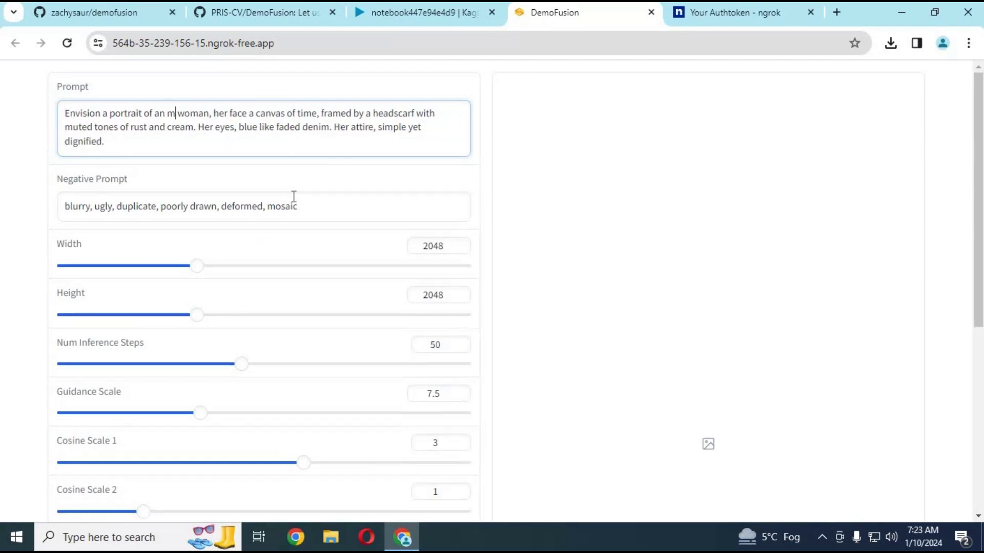
text(e)
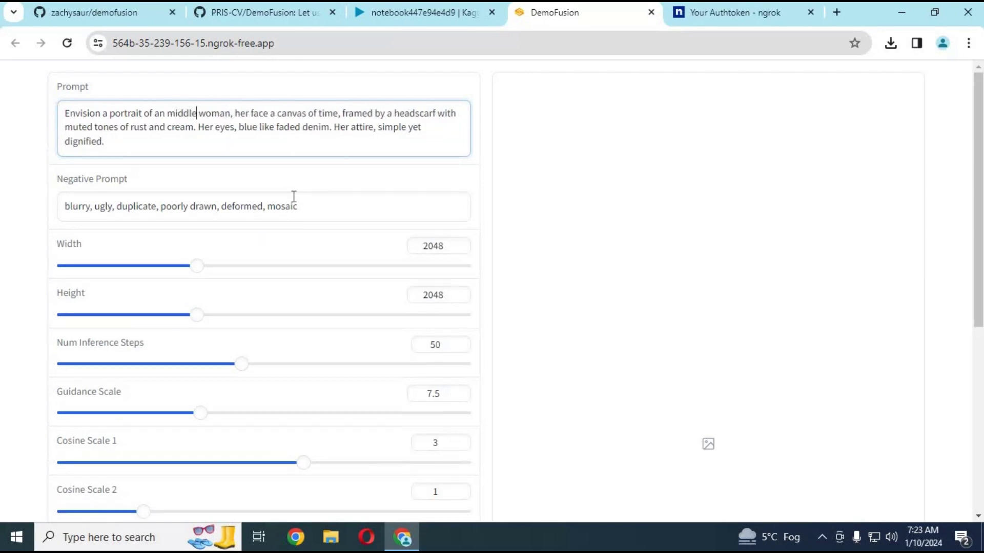
text( aged)
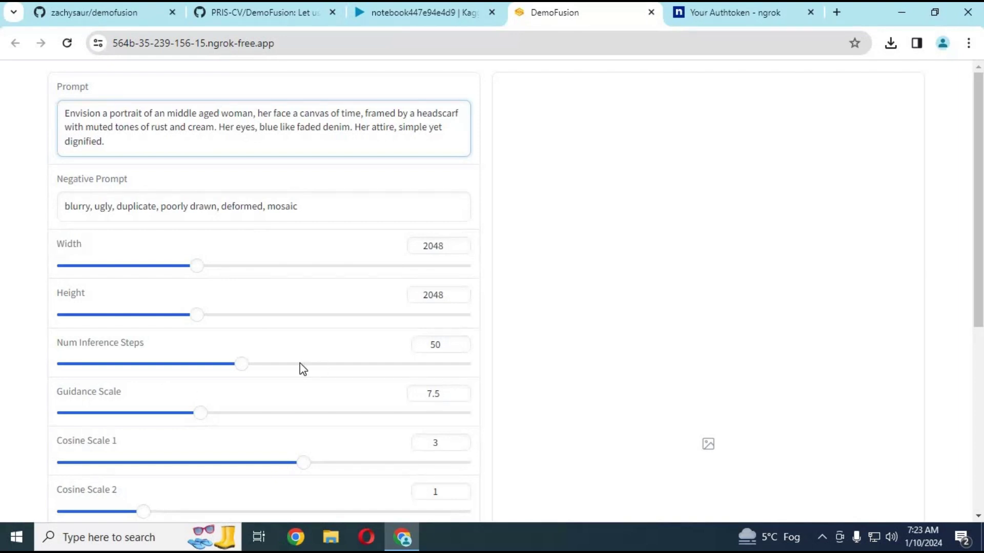
drag(979, 324, 313, 507)
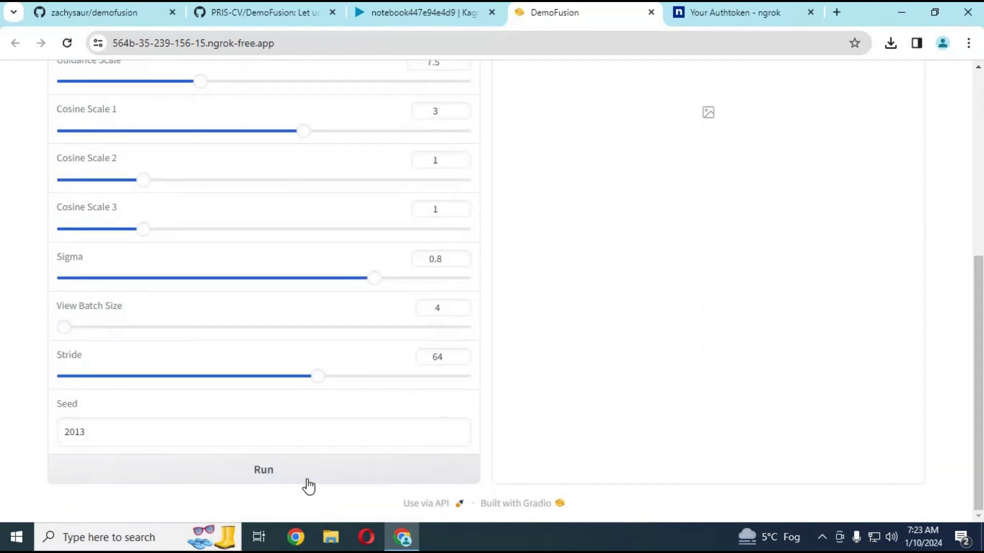
click(299, 472)
Drag the comparison divider back and forth across the middle-aged woman's 2048×2048 portrait.
drag(979, 305, 979, 132)
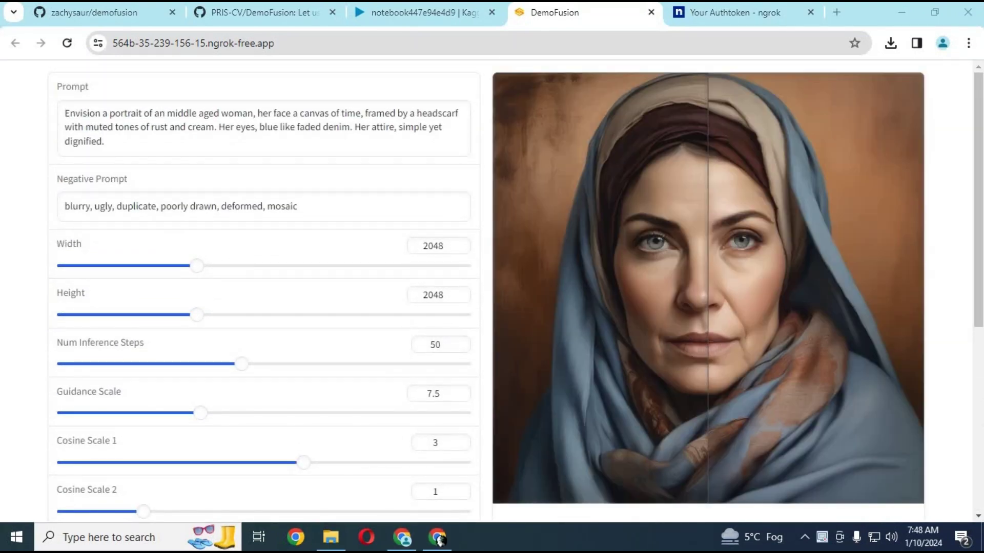
drag(704, 303, 906, 340)
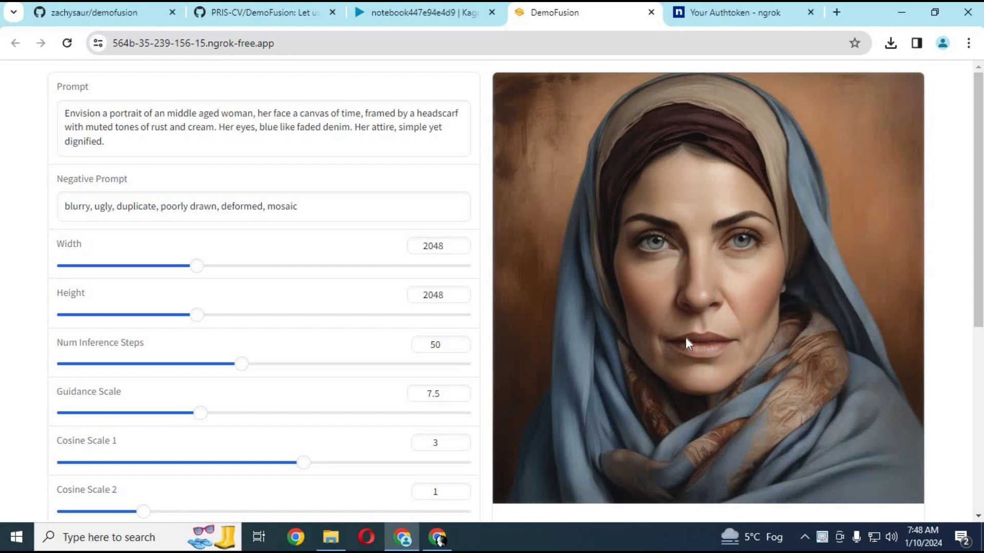
drag(916, 309, 455, 340)
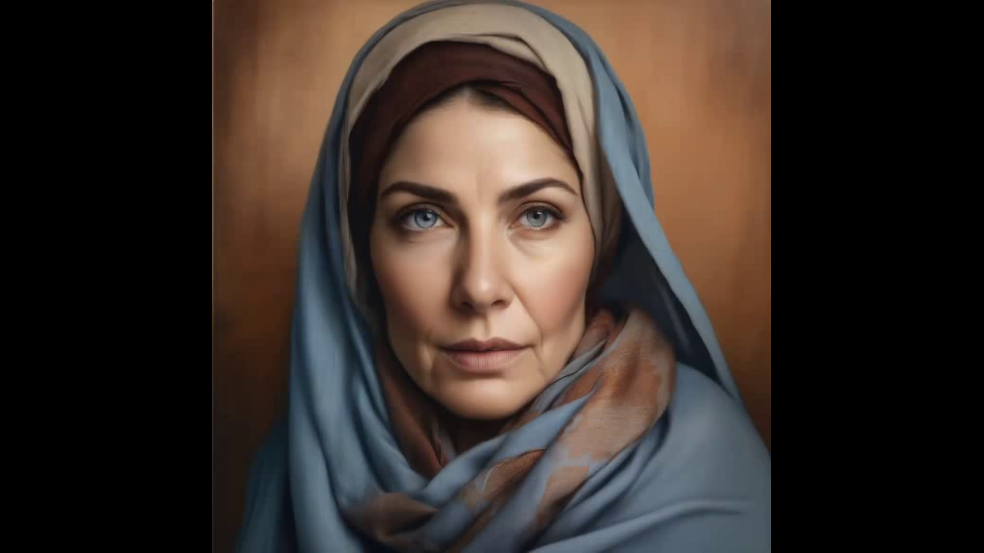
drag(535, 336, 846, 315)
drag(669, 311, 774, 338)
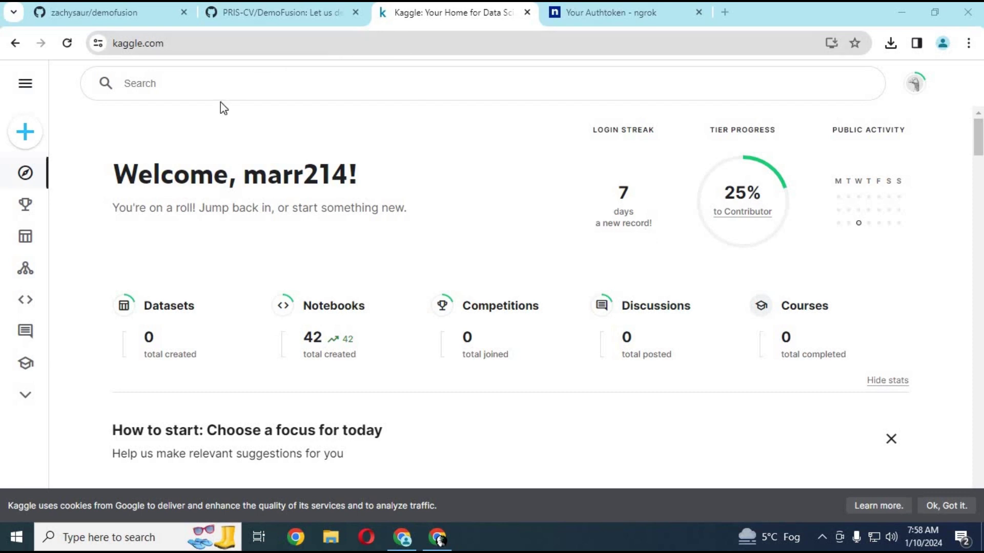
Create another new Kaggle notebook and start importing a notebook file from the computer.
click(29, 134)
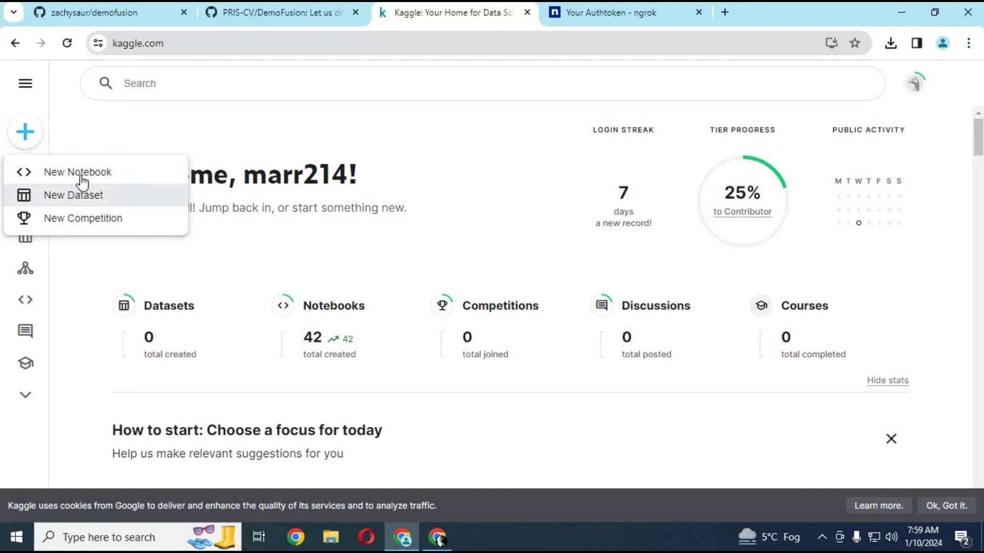
click(82, 175)
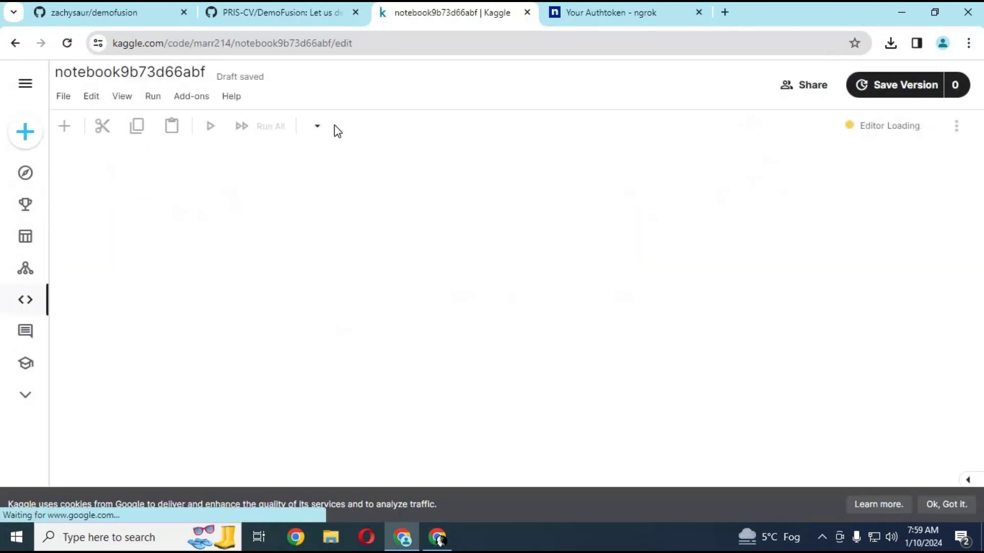
click(64, 96)
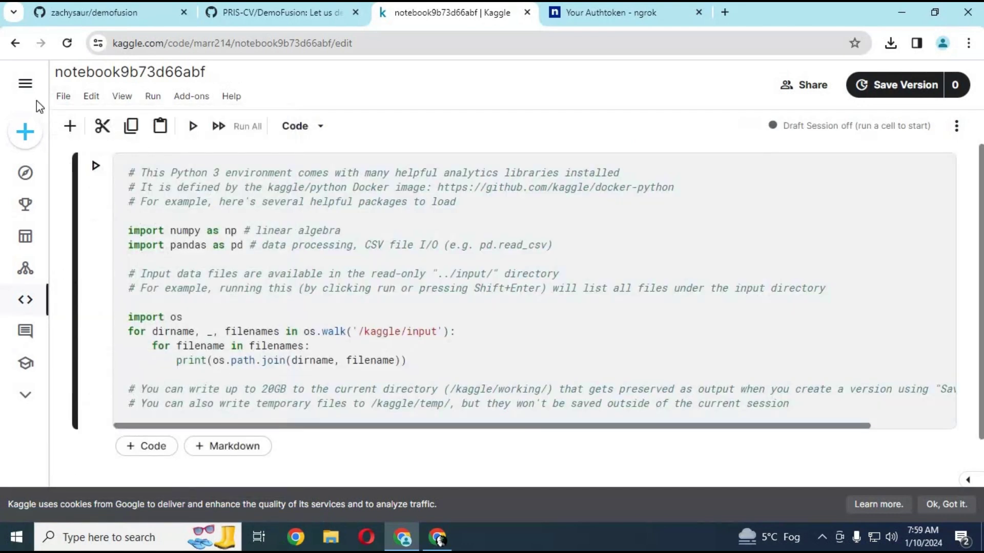
click(69, 100)
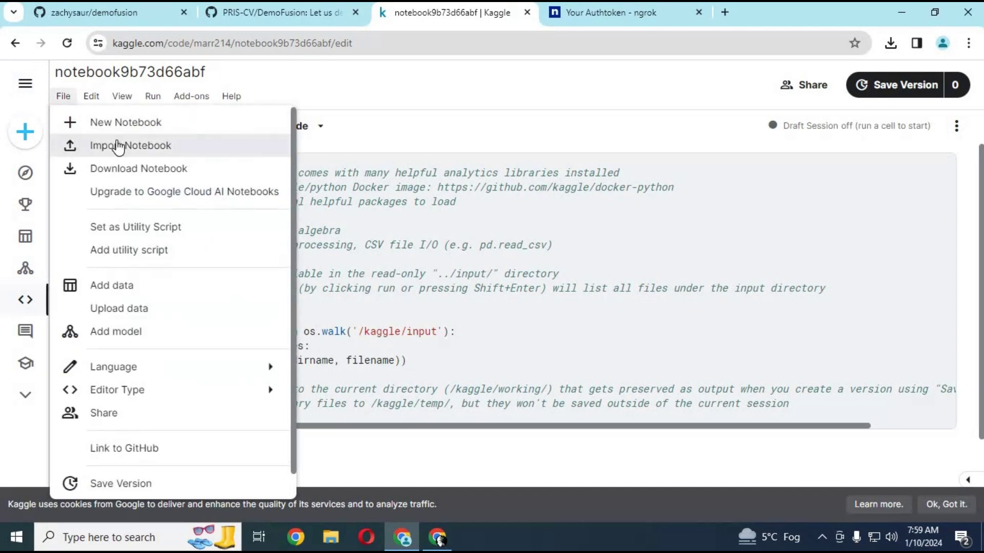
click(120, 146)
click(692, 395)
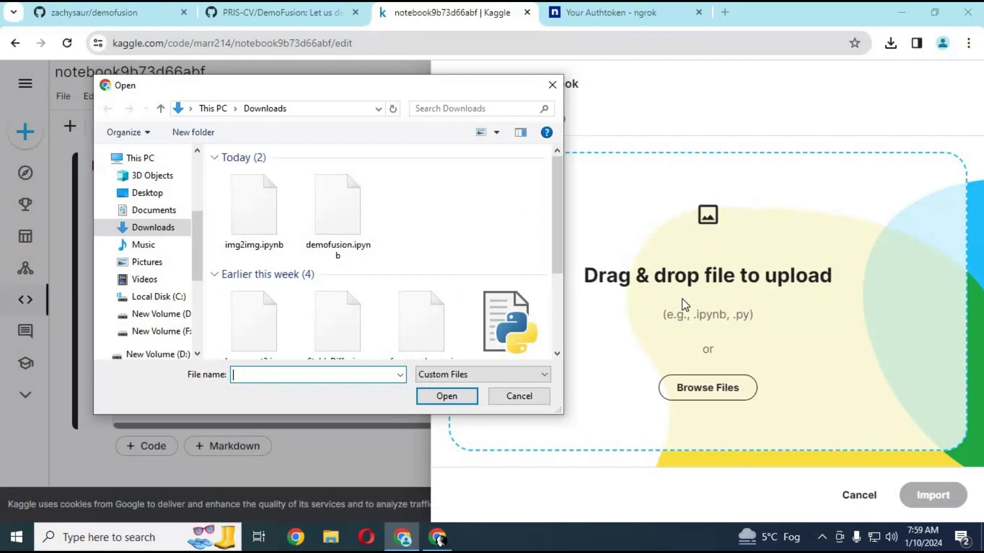
Import img2img.ipynb from Downloads into the notebook and accept its updated settings.
double_click(263, 231)
click(924, 501)
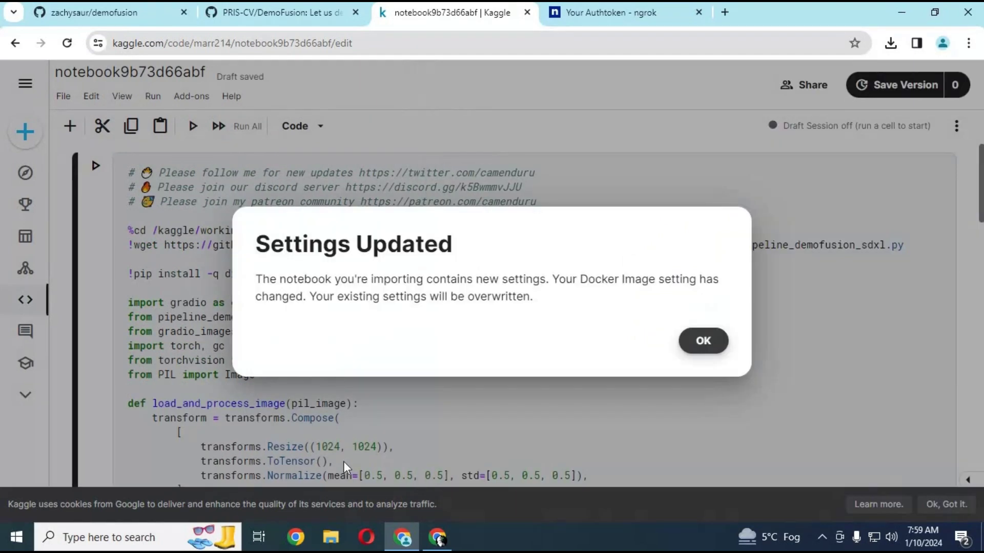
click(701, 341)
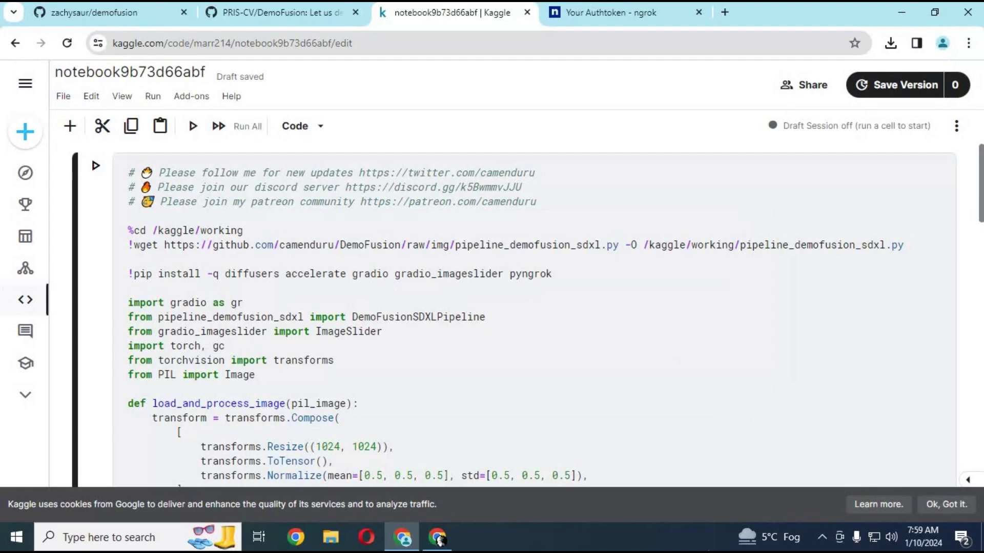
Switch the accelerator to GPU T4 x2 and start the notebook session.
click(956, 125)
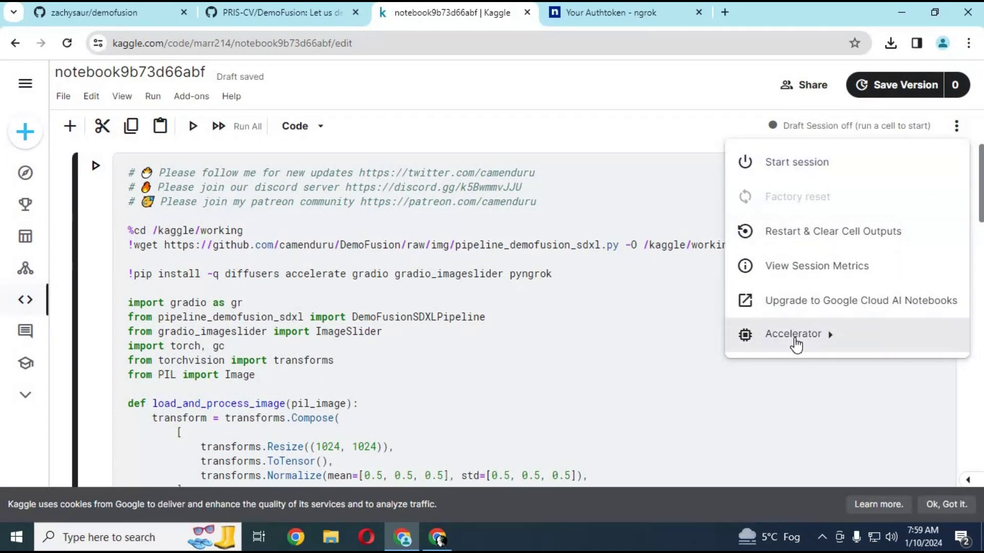
mouse_move(795, 342)
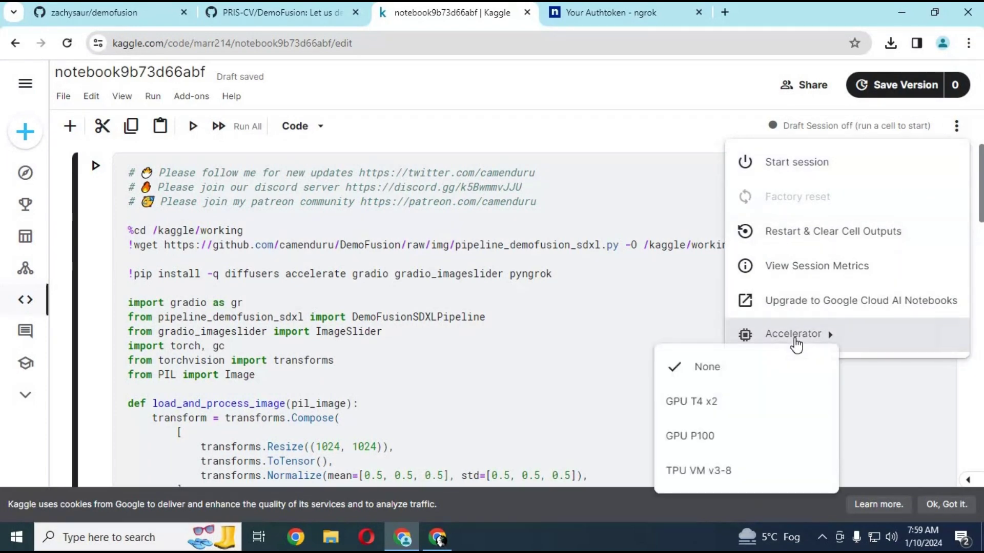
click(692, 403)
click(693, 352)
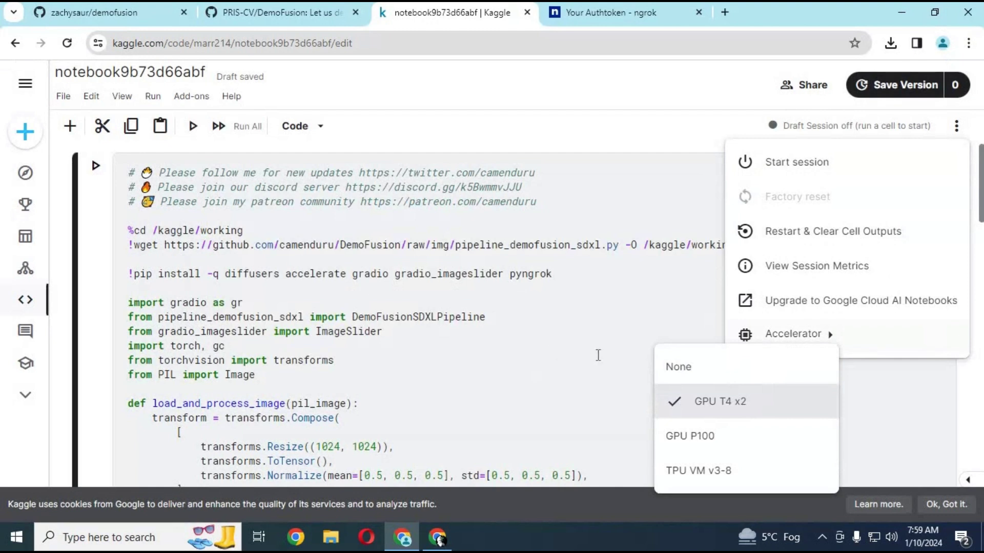
click(809, 169)
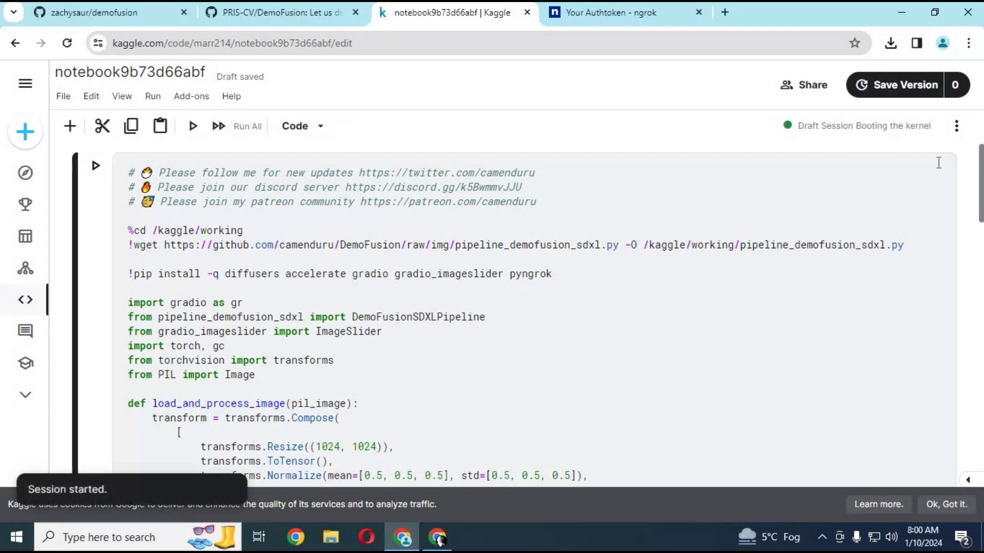
scroll(533, 313, down, 10)
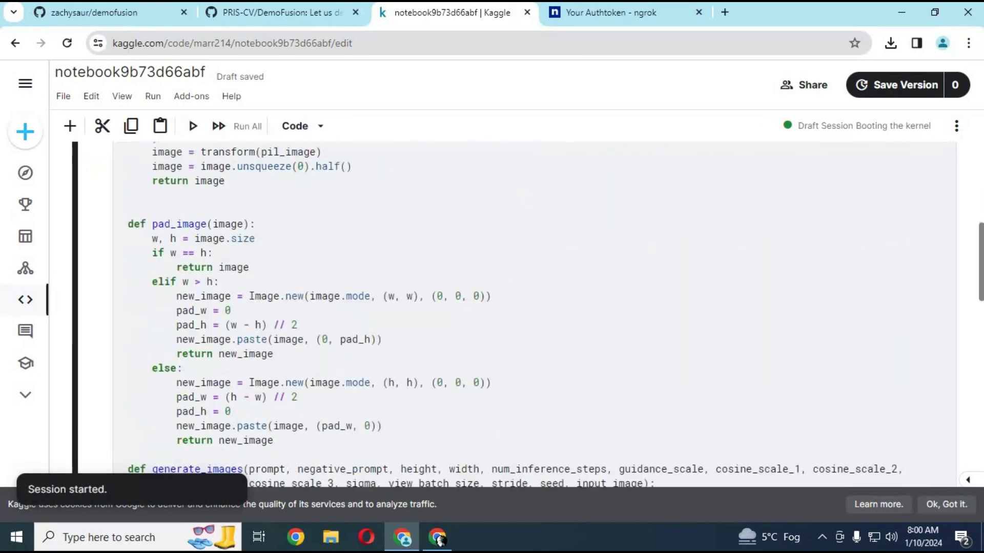
Copy the ngrok authtoken from the dashboard and paste it over the NGROK_TOKEN_HERE placeholder.
scroll(533, 312, down, 10)
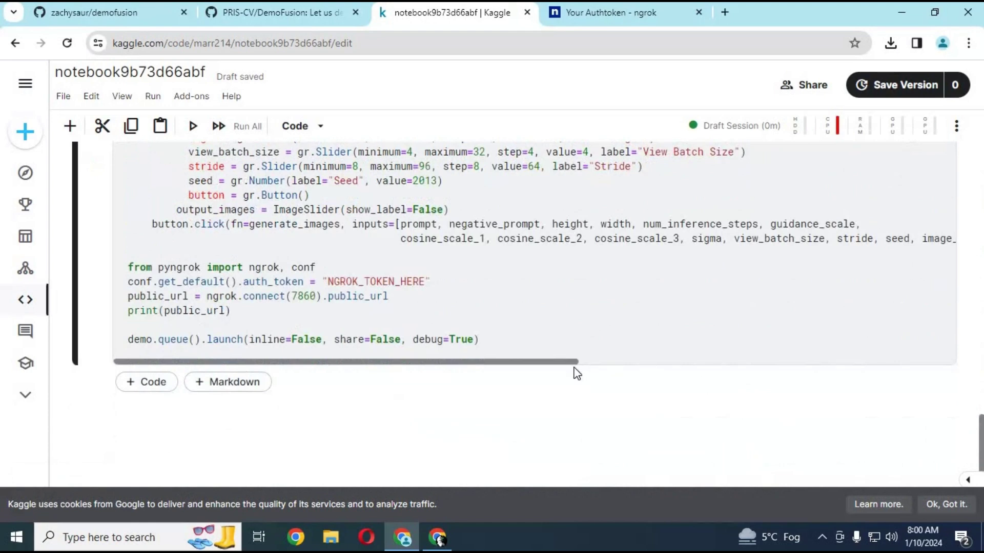
click(395, 281)
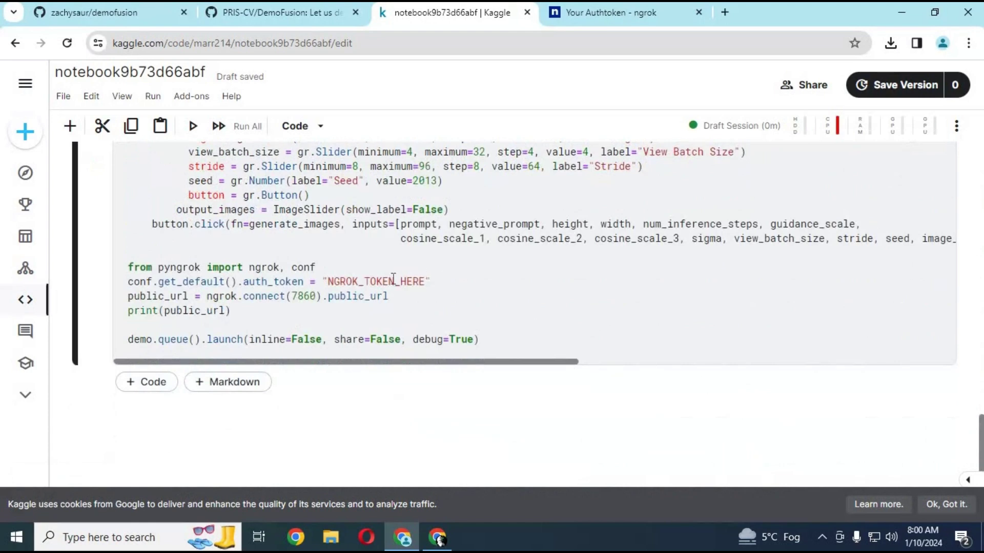
click(657, 11)
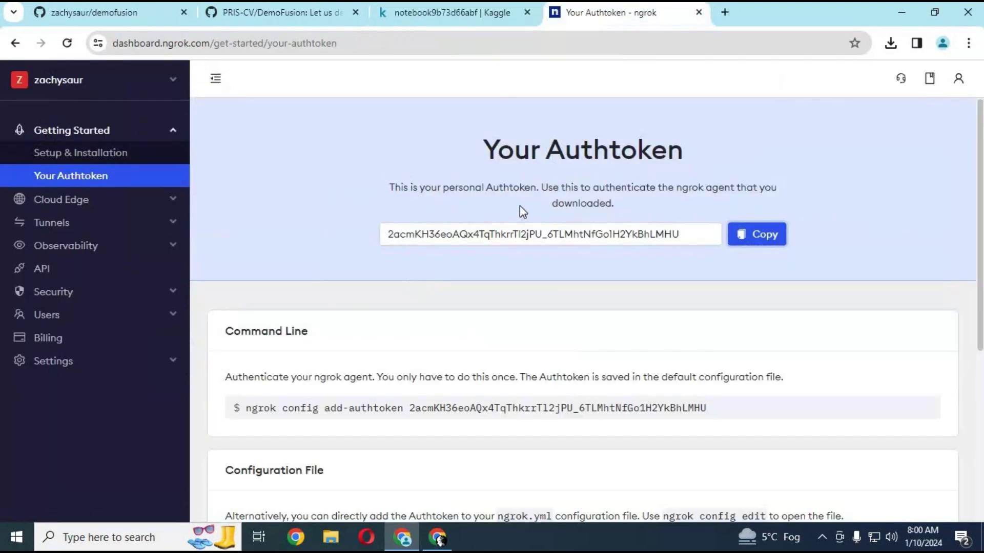
click(757, 237)
click(417, 10)
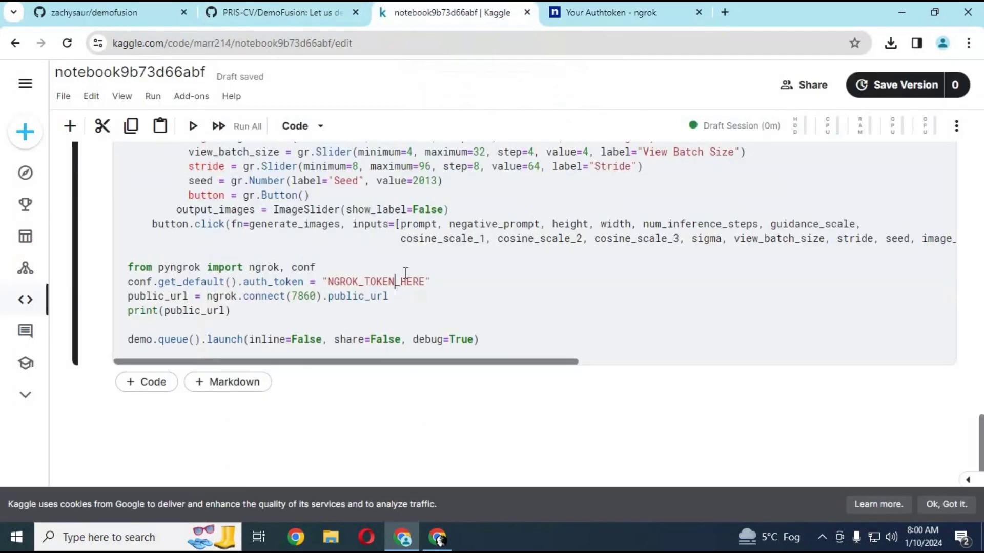
drag(401, 282, 329, 281)
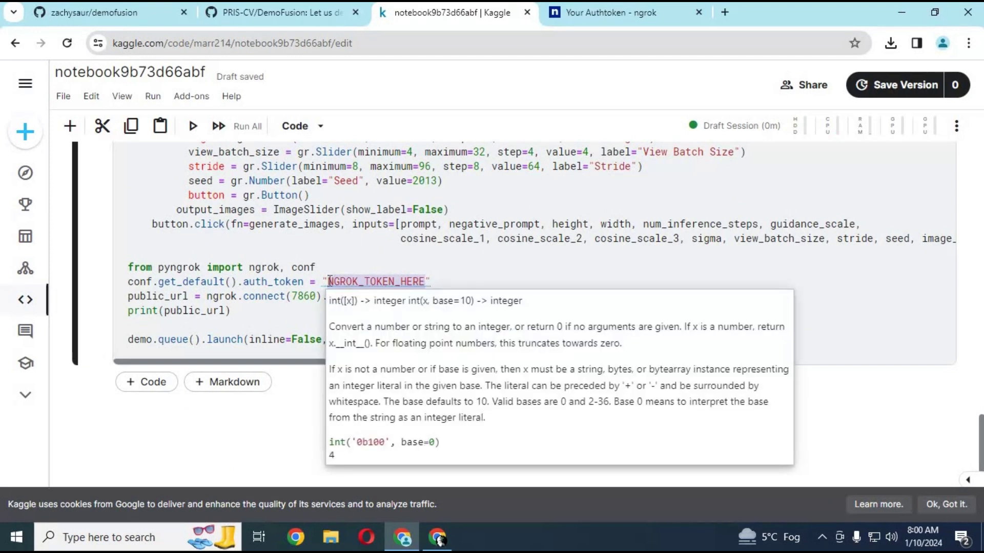
key(ctrl+v)
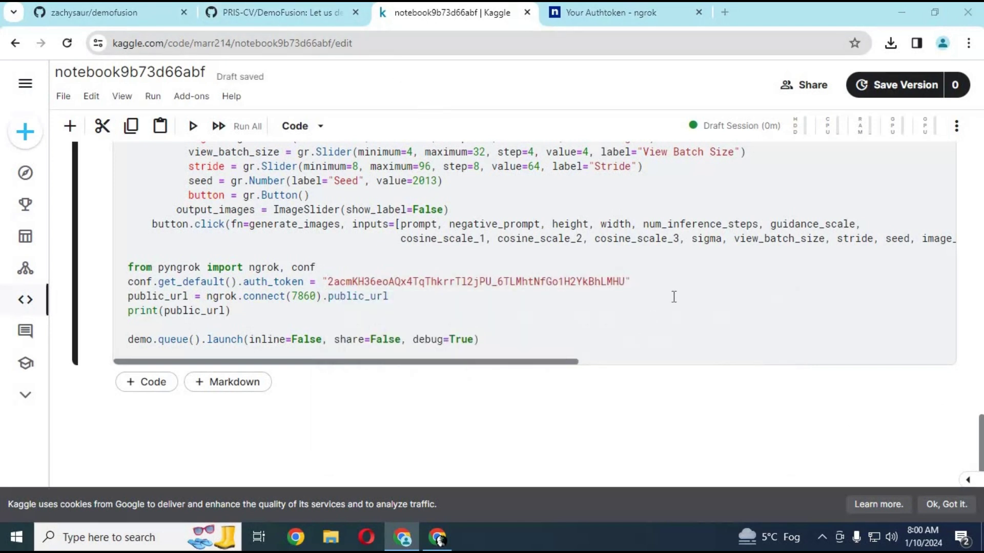
Run the code cell until it prints the ngrok-free.app URL, then open that link.
click(198, 128)
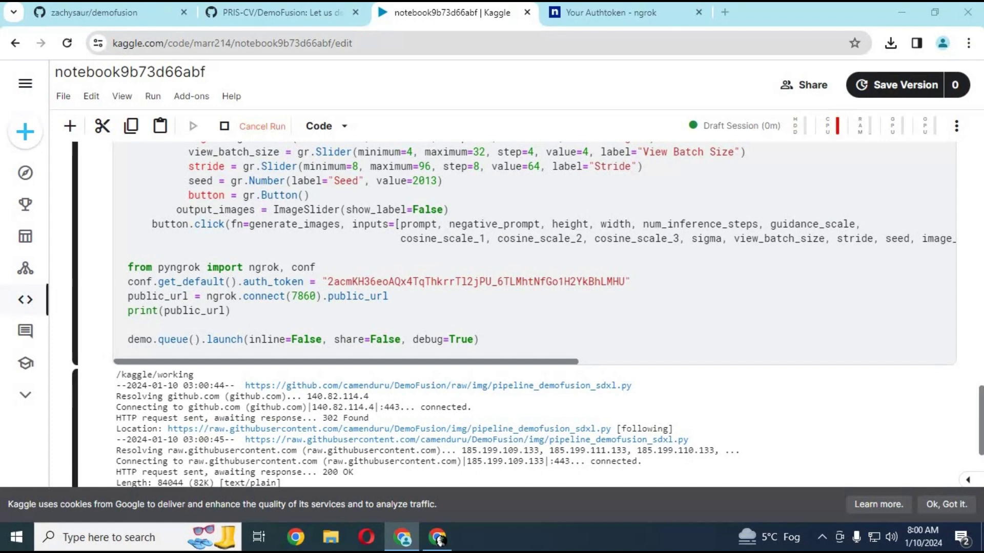
scroll(844, 442, down, 4)
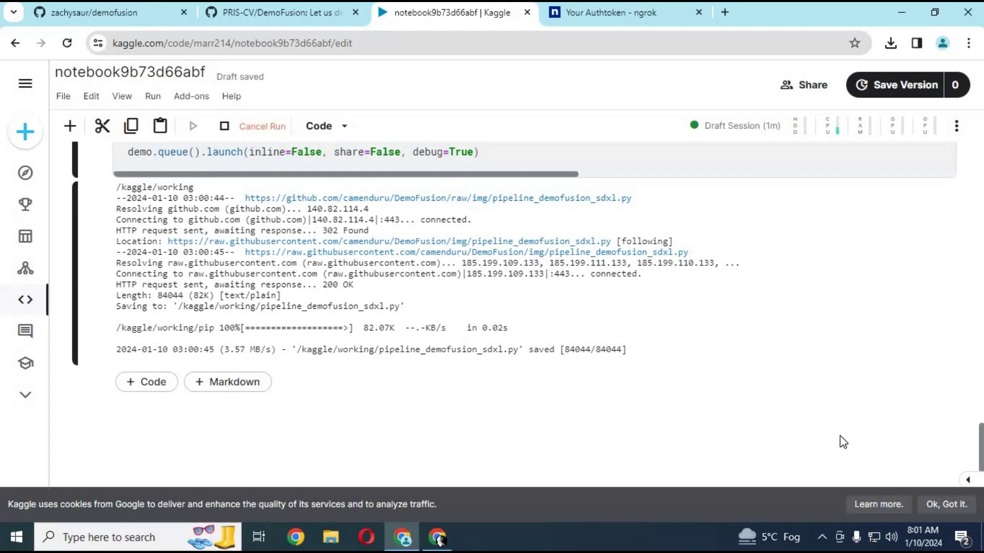
drag(981, 401, 981, 467)
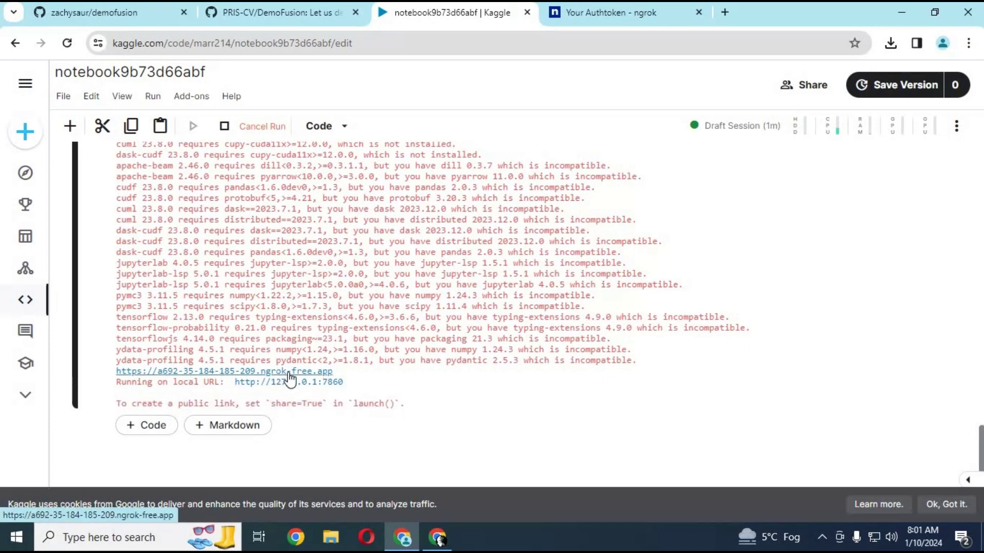
click(288, 373)
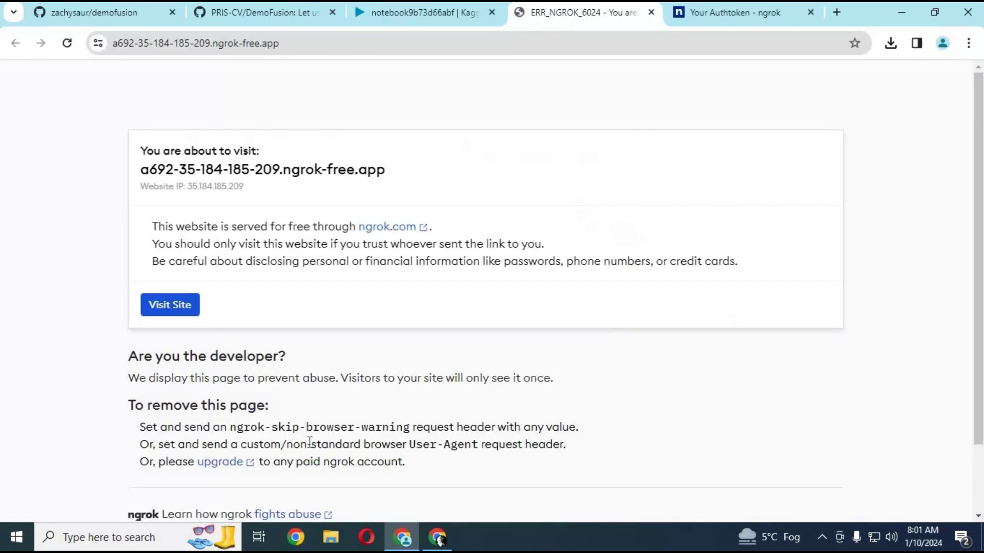
Continue past the ngrok warning page to load the DemoFusion app.
click(160, 310)
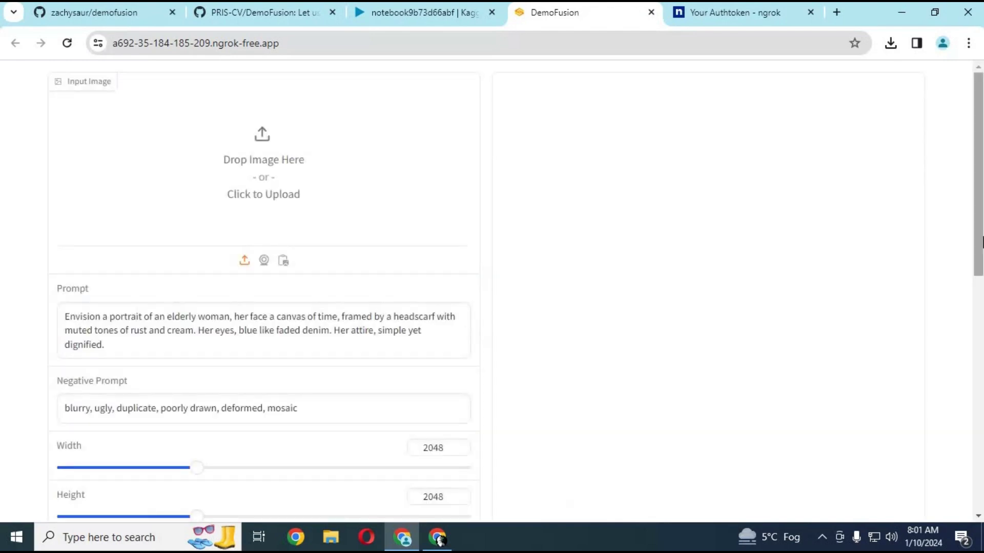
Upload photo 2024-01-07_16h44_45.png as the input image and select the existing prompt text.
scroll(977, 239, down, 6)
scroll(971, 238, up, 3)
scroll(971, 238, up, 3)
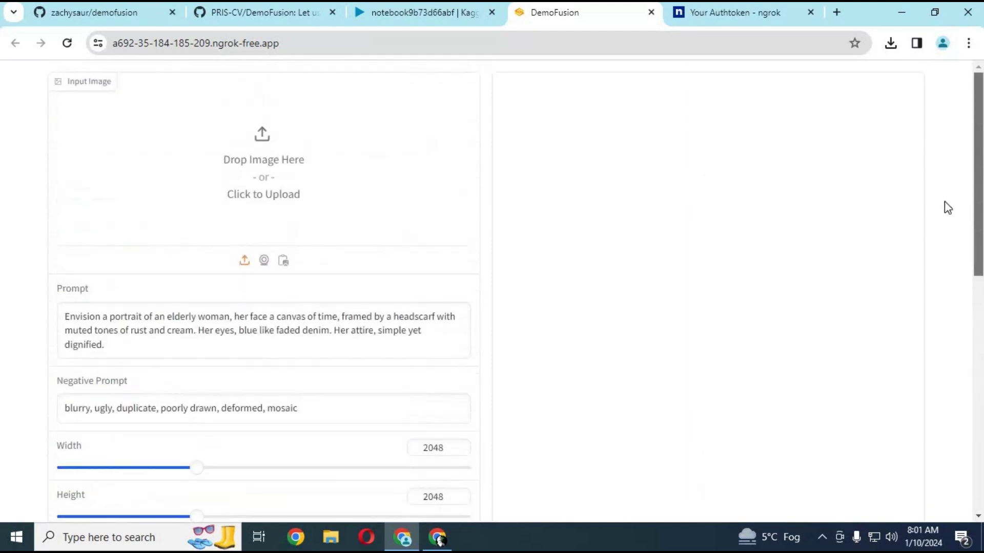
click(292, 195)
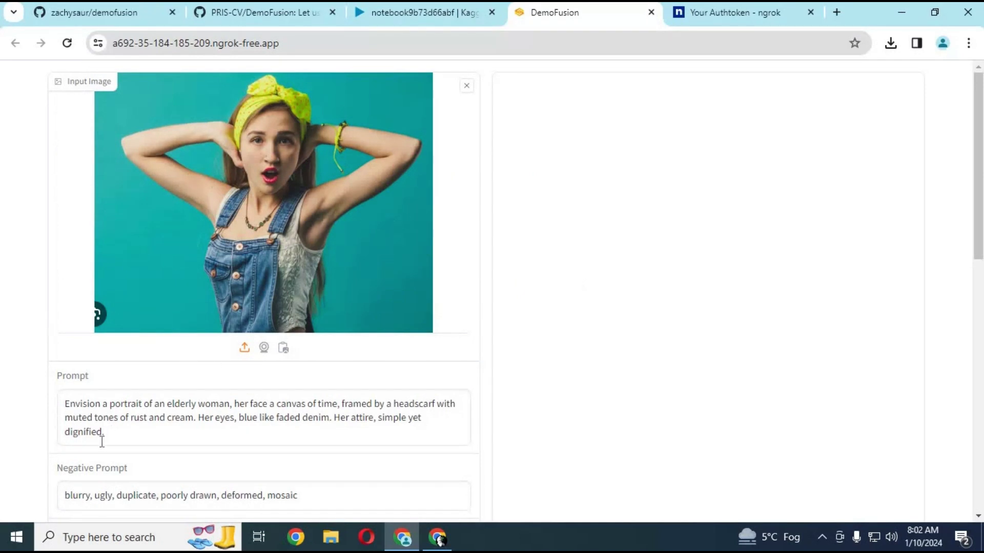
click(121, 435)
key(ctrl+a)
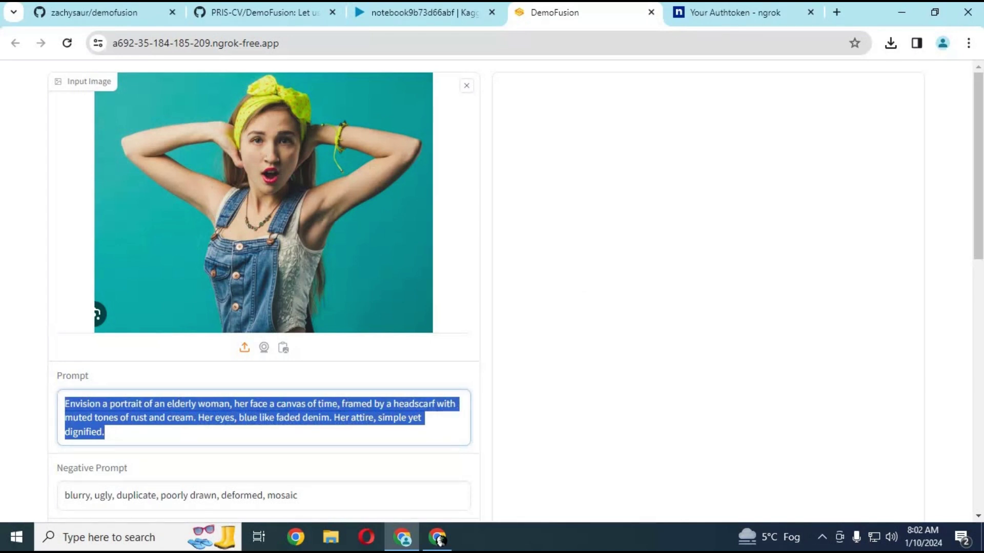